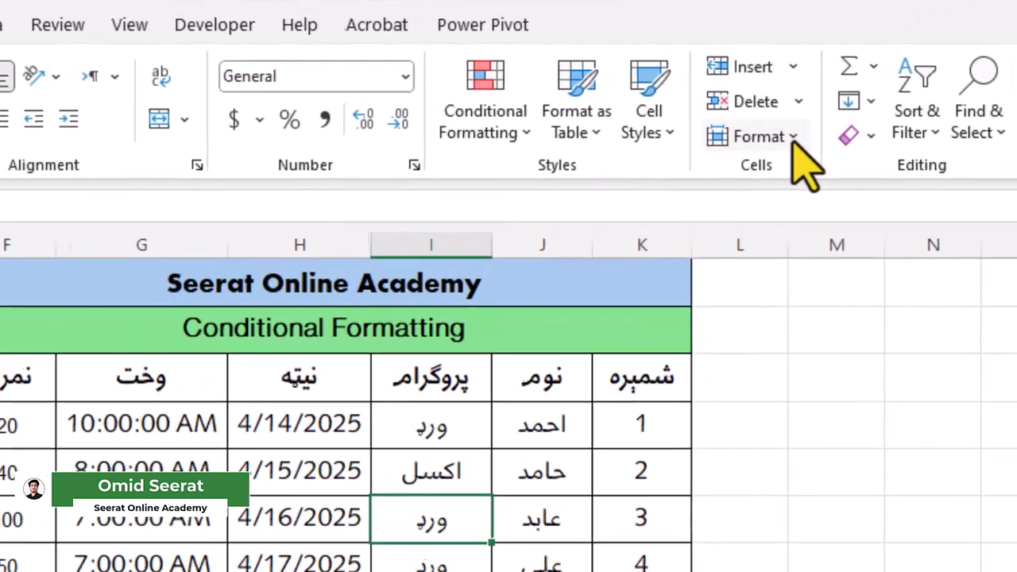
click(743, 111)
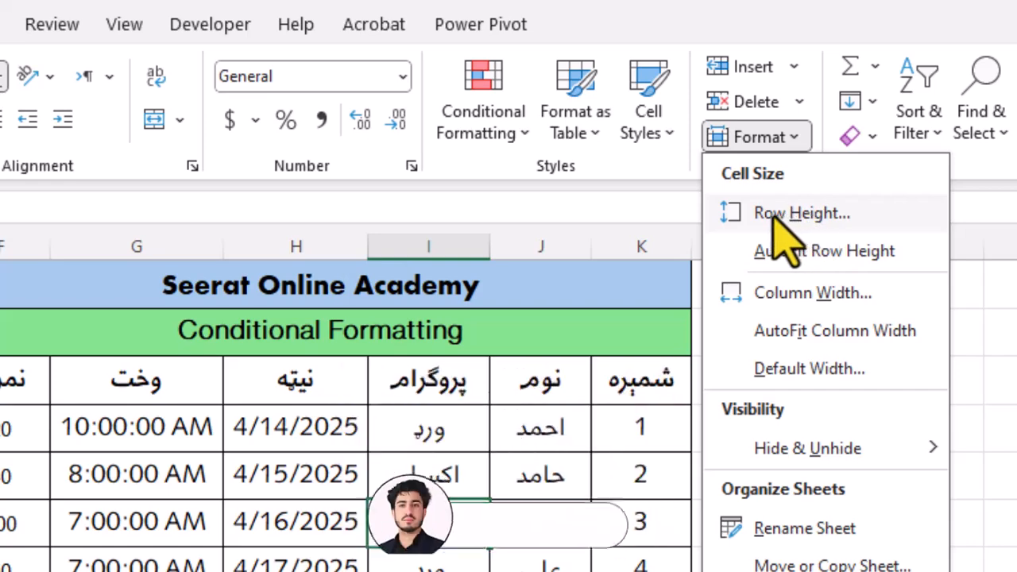
click(486, 387)
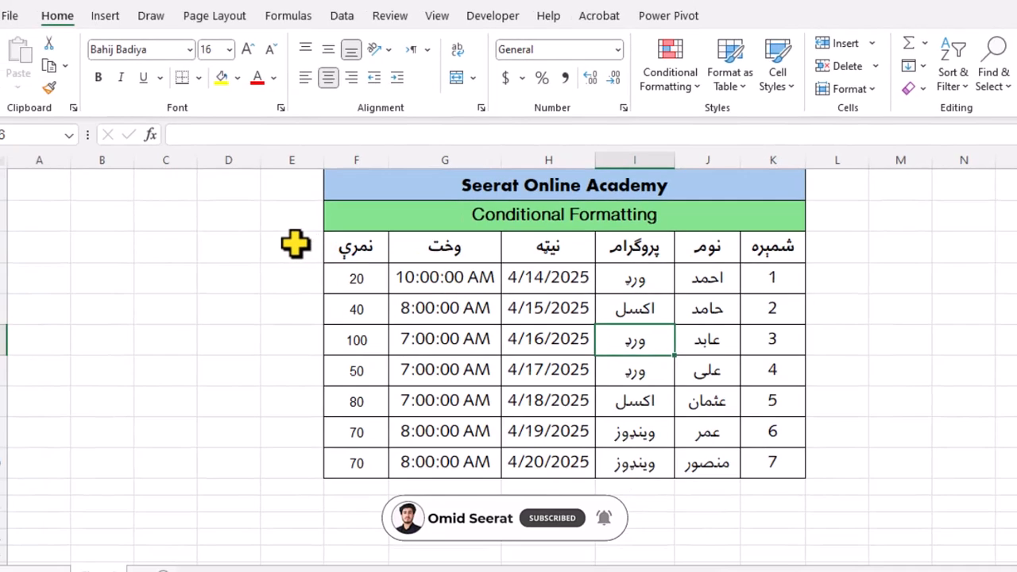
click(301, 241)
drag(300, 240, 861, 254)
click(760, 149)
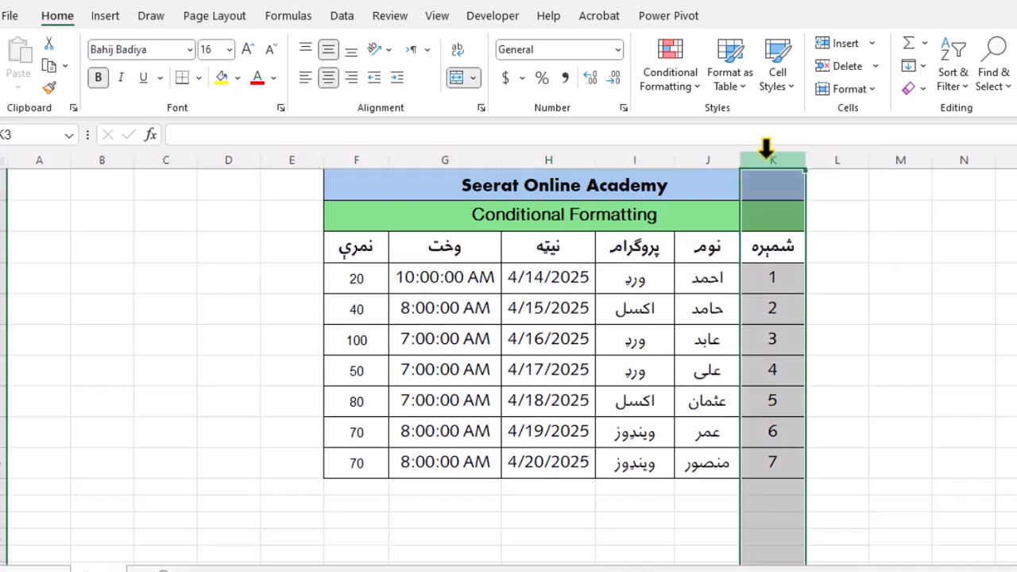
click(707, 145)
click(629, 284)
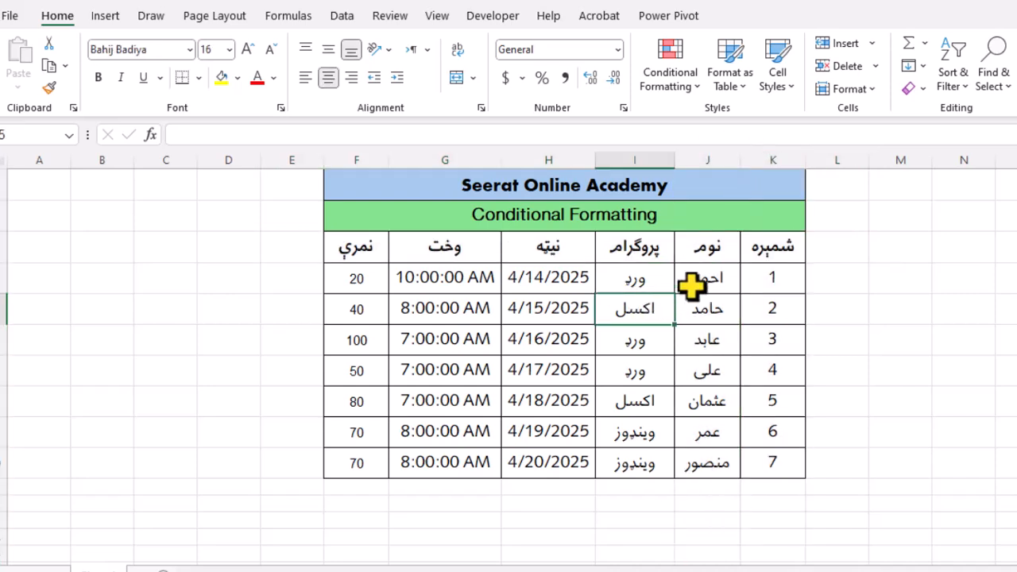
click(702, 275)
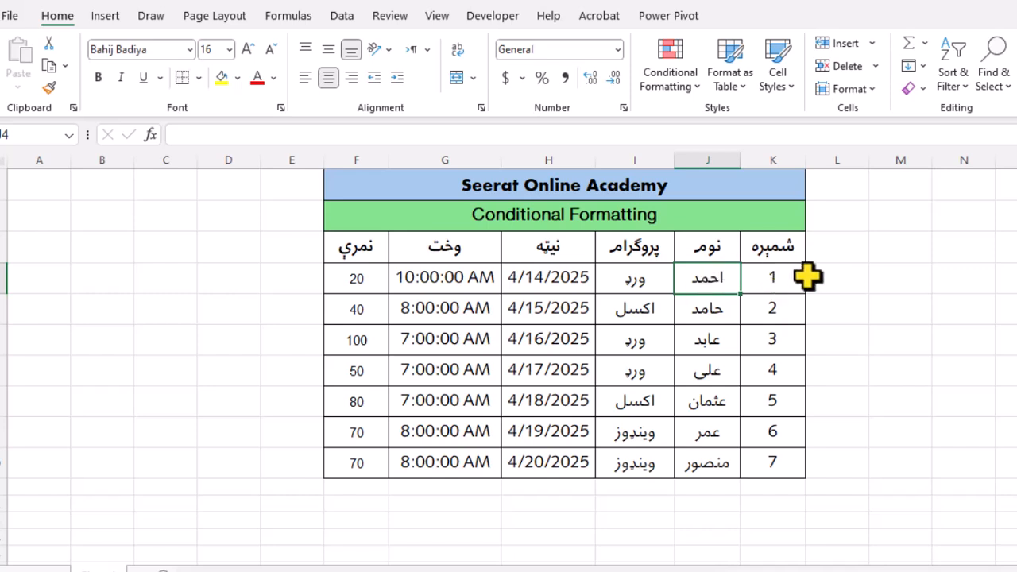
click(768, 284)
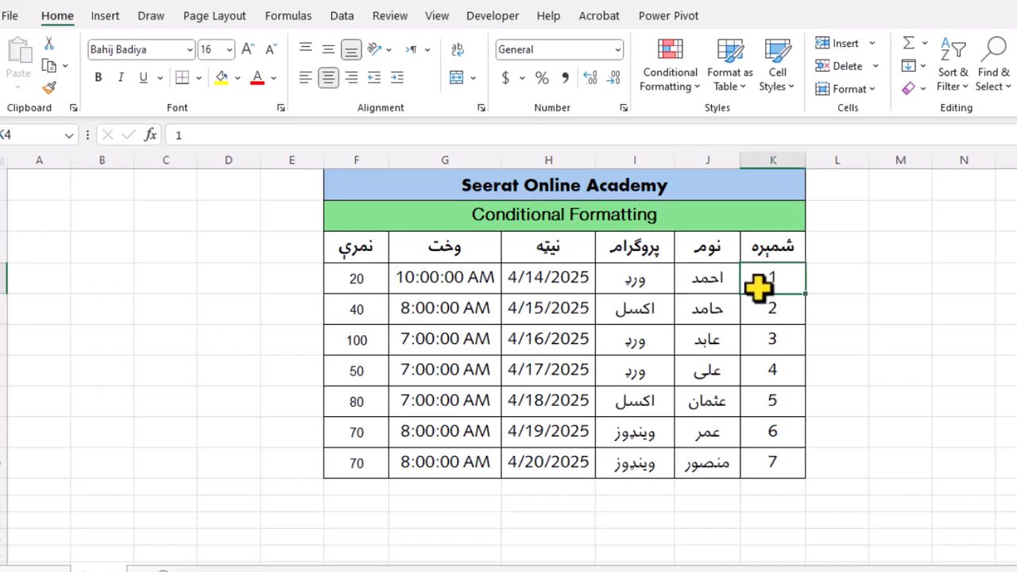
Step: Set the height of the table's first data row to 35, and undo the change
click(699, 283)
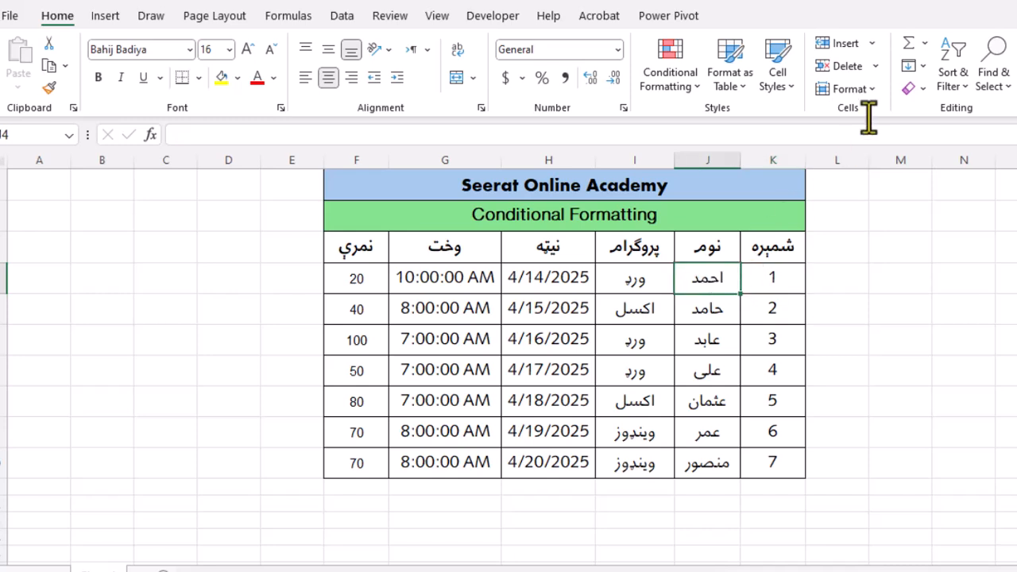
click(878, 83)
click(875, 131)
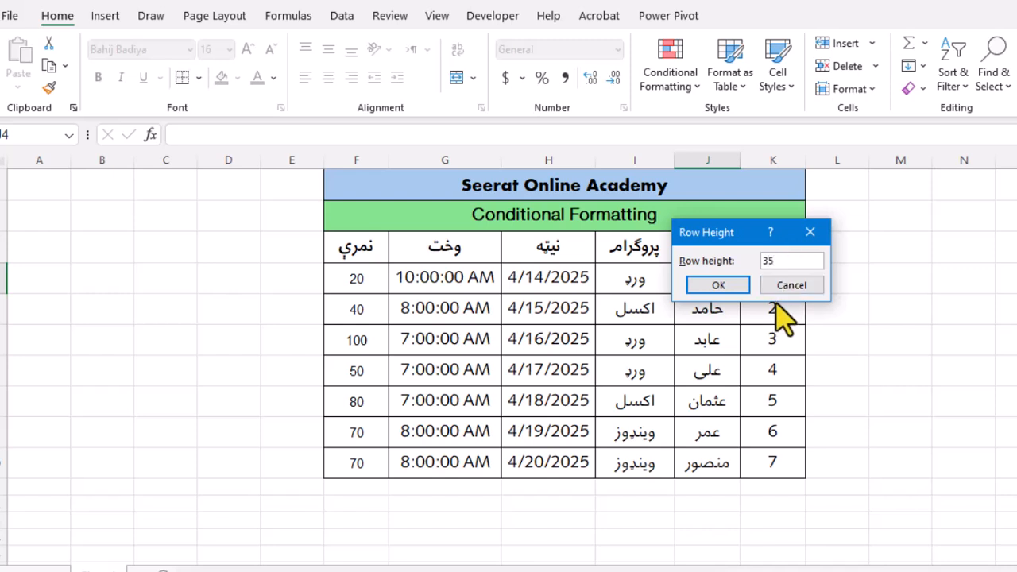
click(718, 285)
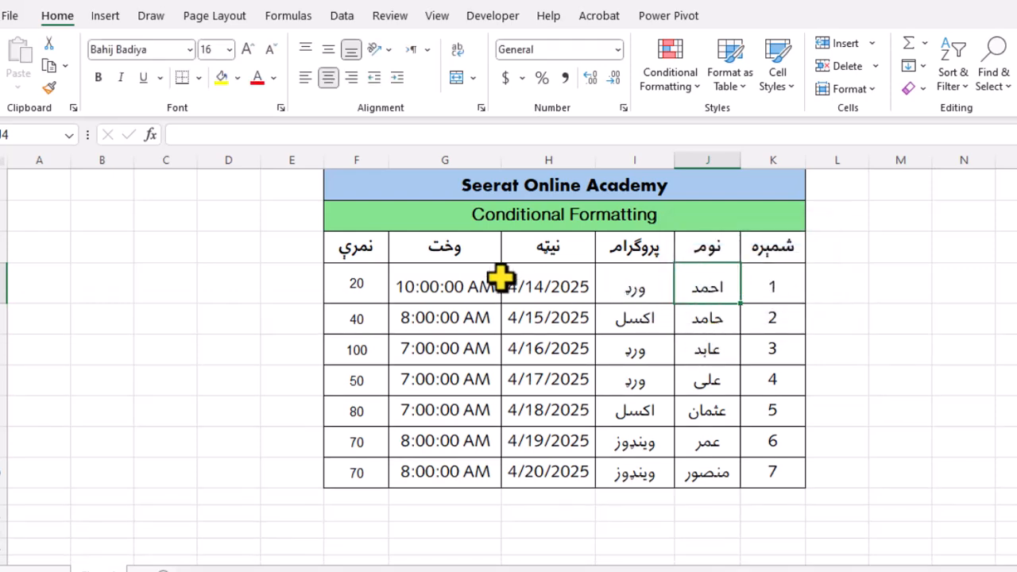
key(ctrl+z)
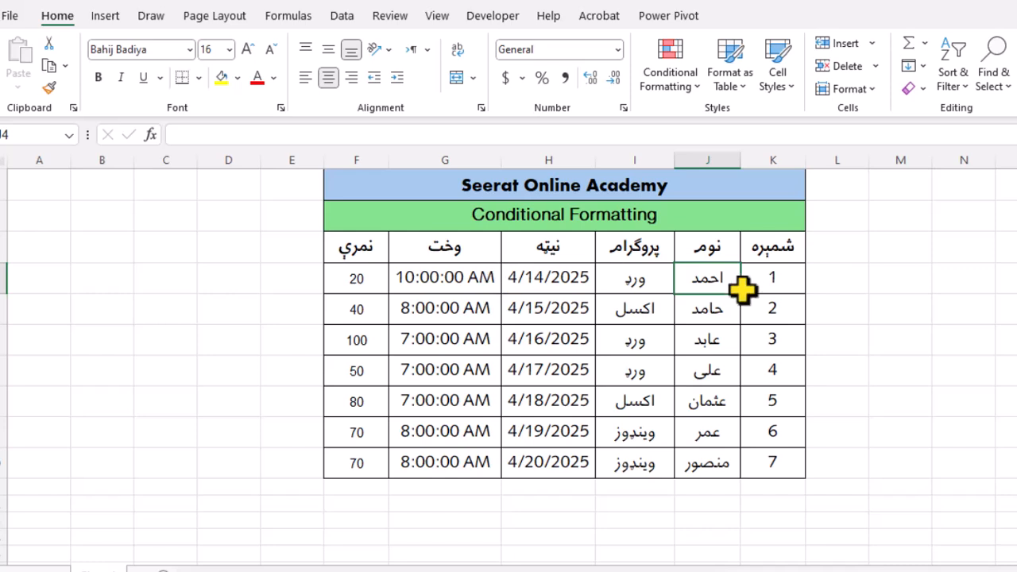
Step: Set the row height of all seven data rows, F4:K10, to 45
drag(781, 469, 365, 280)
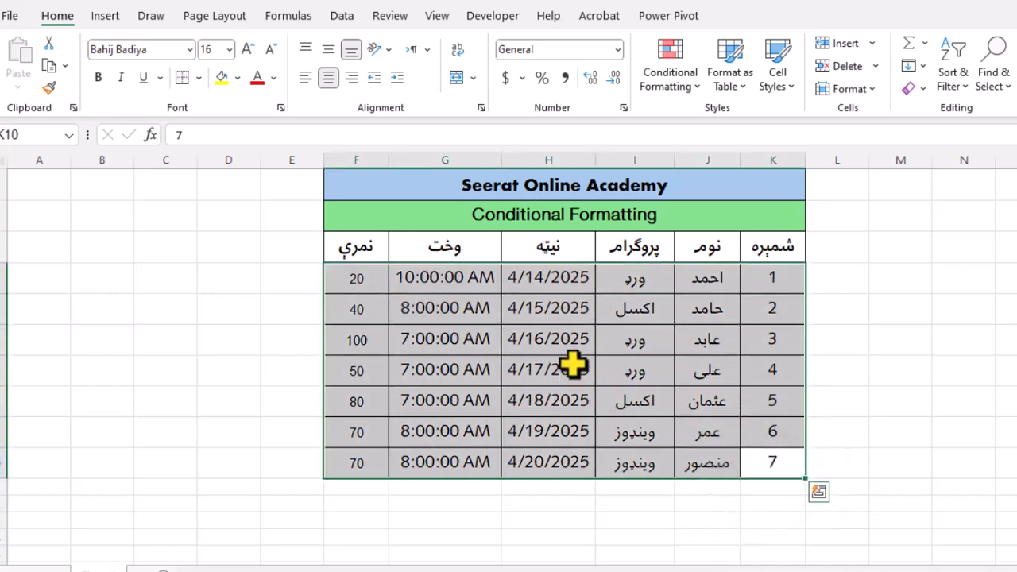
click(866, 89)
click(871, 139)
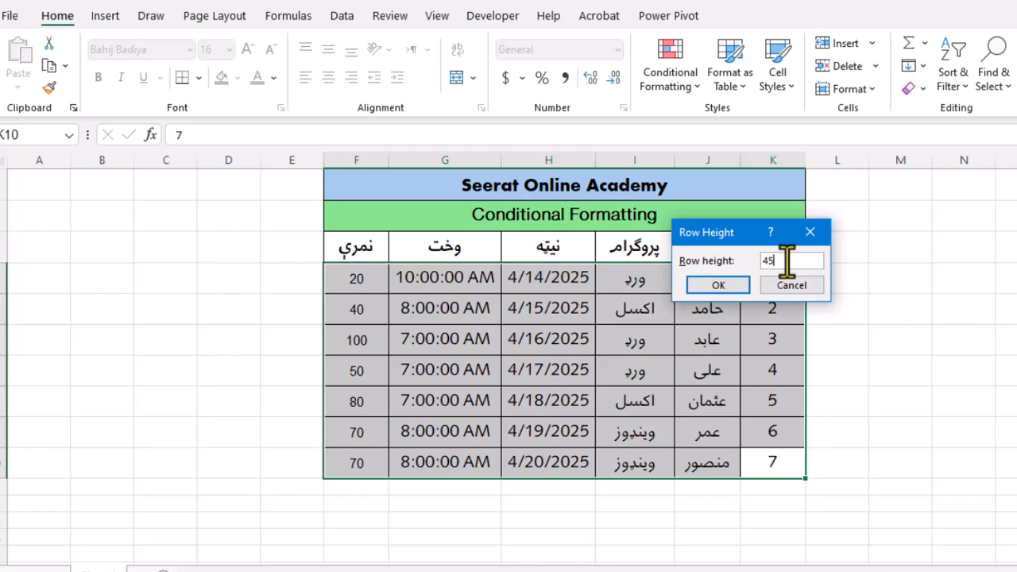
click(720, 288)
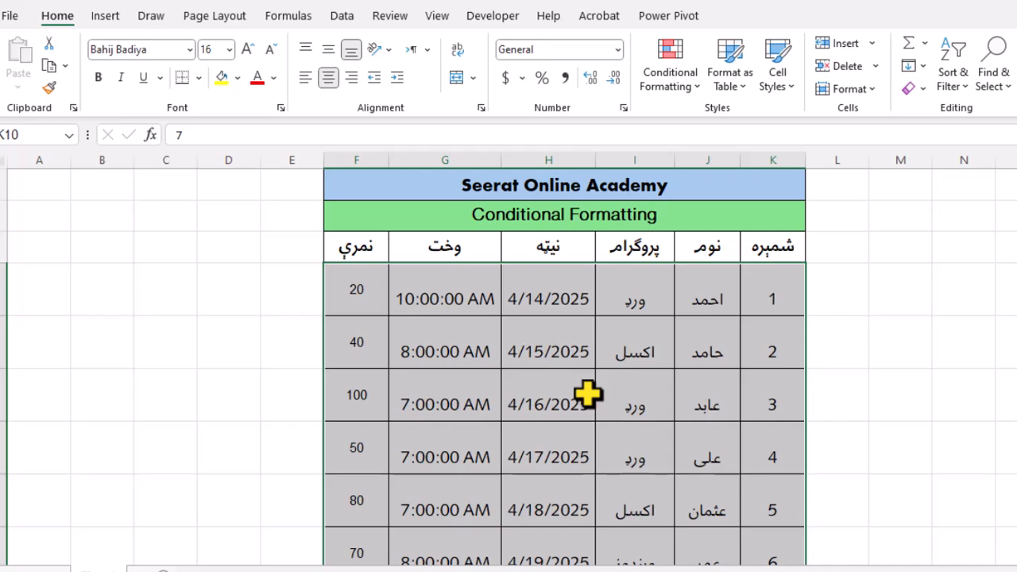
scroll(588, 395, down, 3)
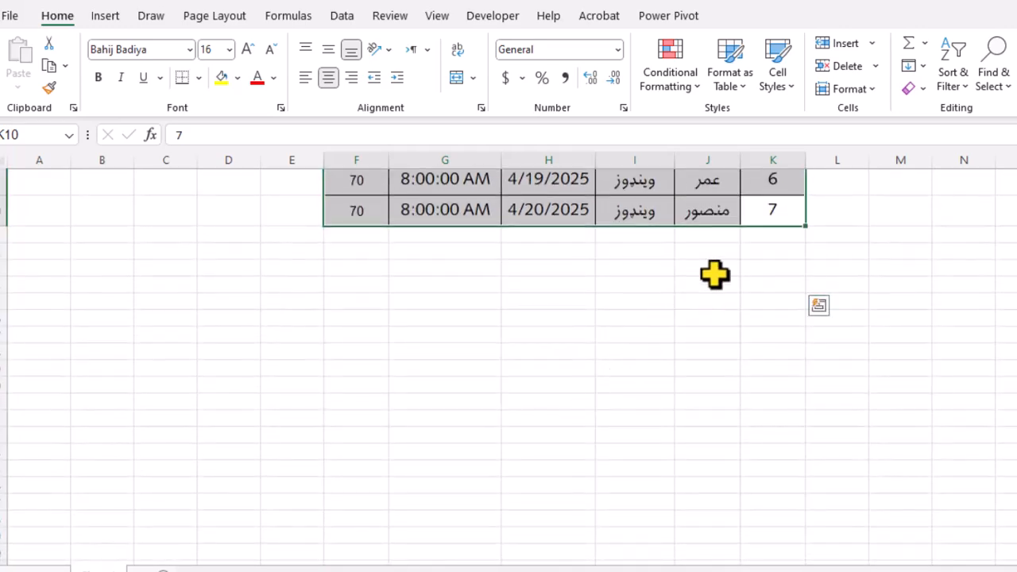
scroll(716, 274, up, 4)
click(715, 303)
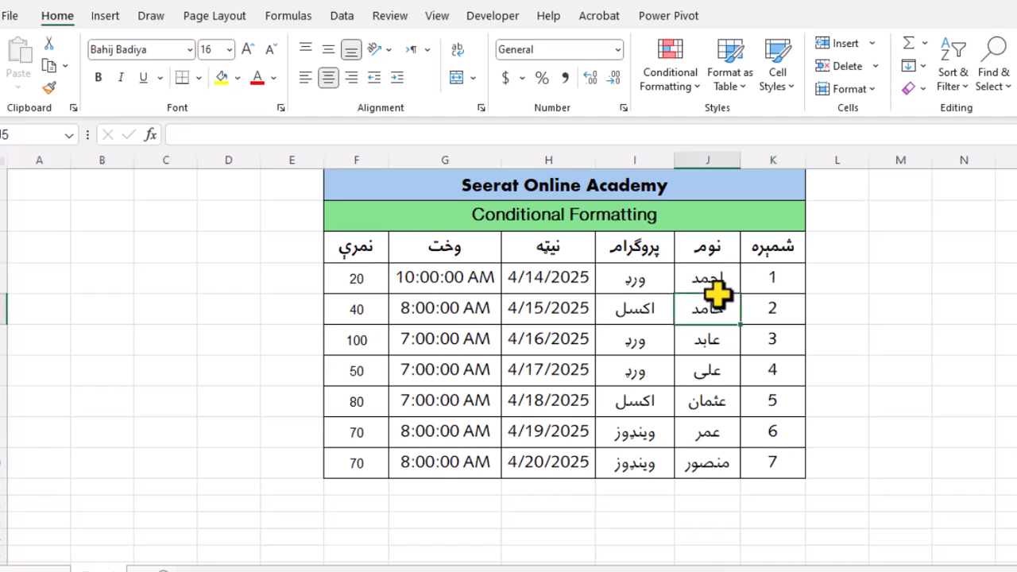
click(868, 90)
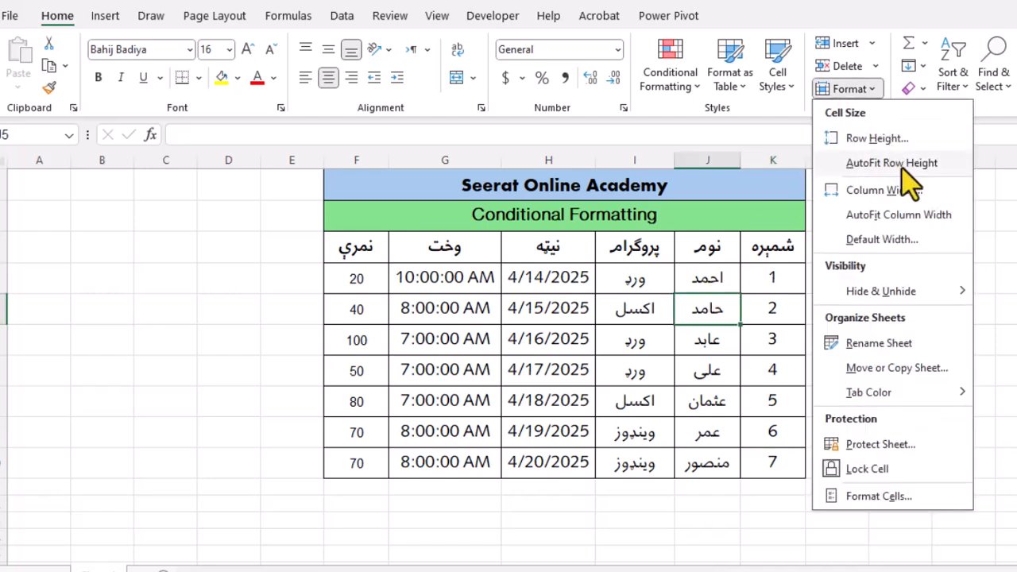
click(695, 310)
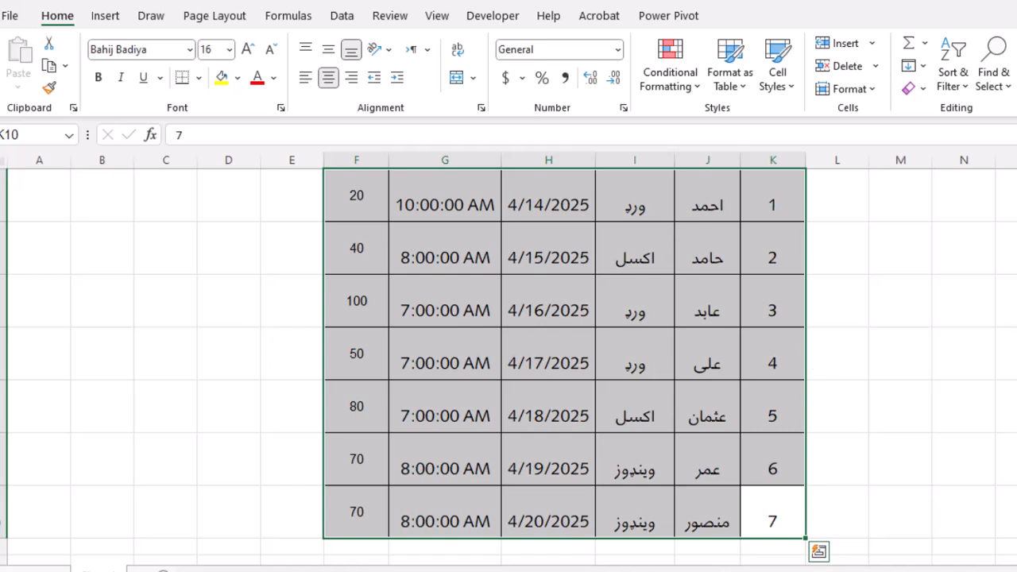
Step: AutoFit the row height of the selected data rows in F4:K10
scroll(772, 357, up, 2)
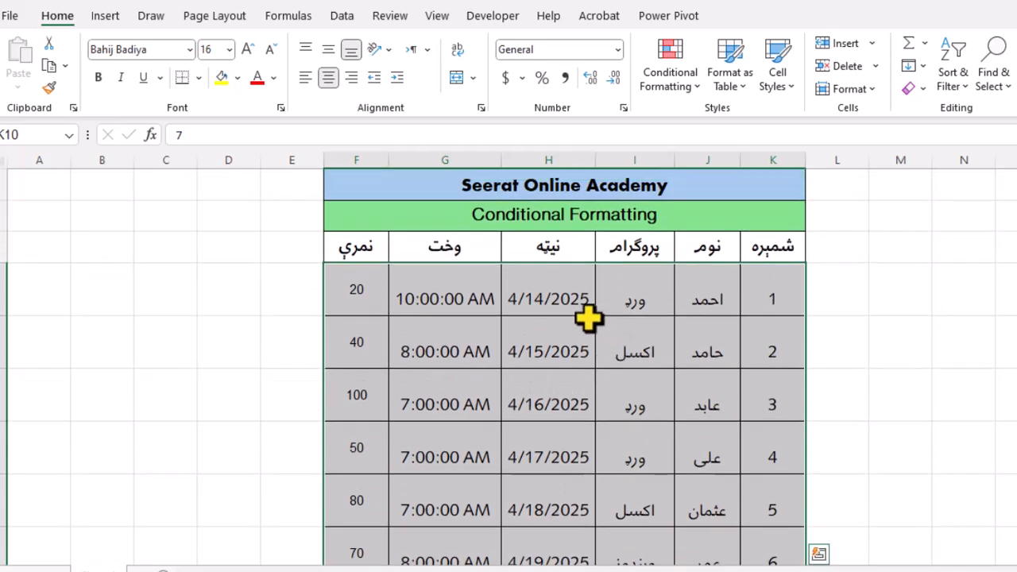
click(863, 89)
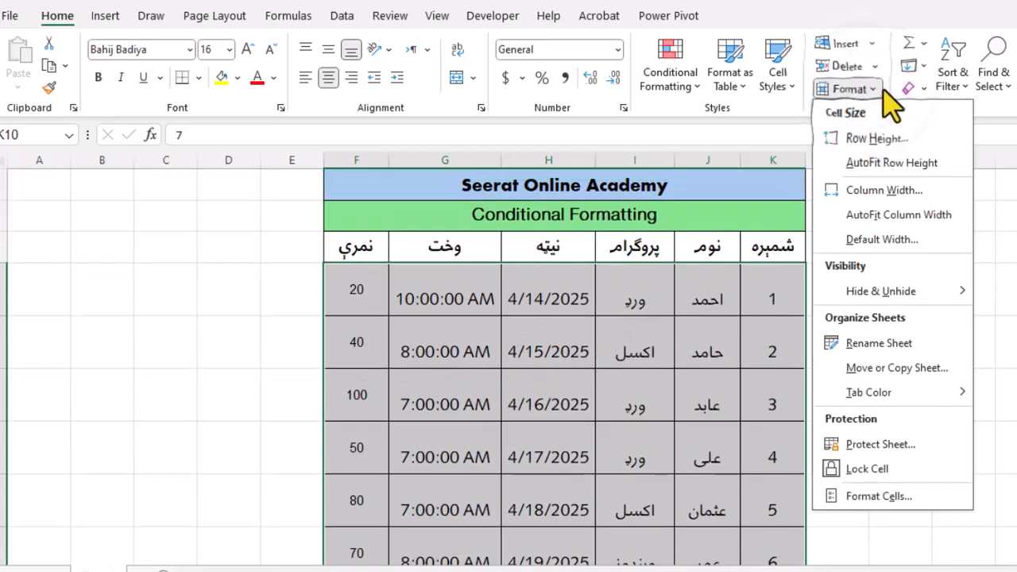
click(870, 163)
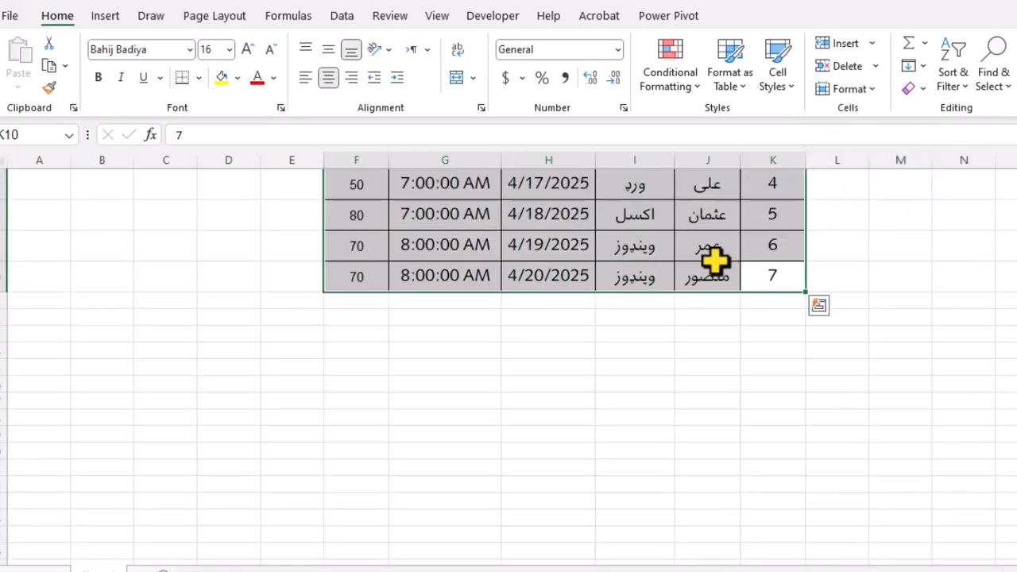
key(Up)
key(Up)
key(Up)
key(Up)
key(Up)
key(Up)
key(Up)
key(Up)
key(Up)
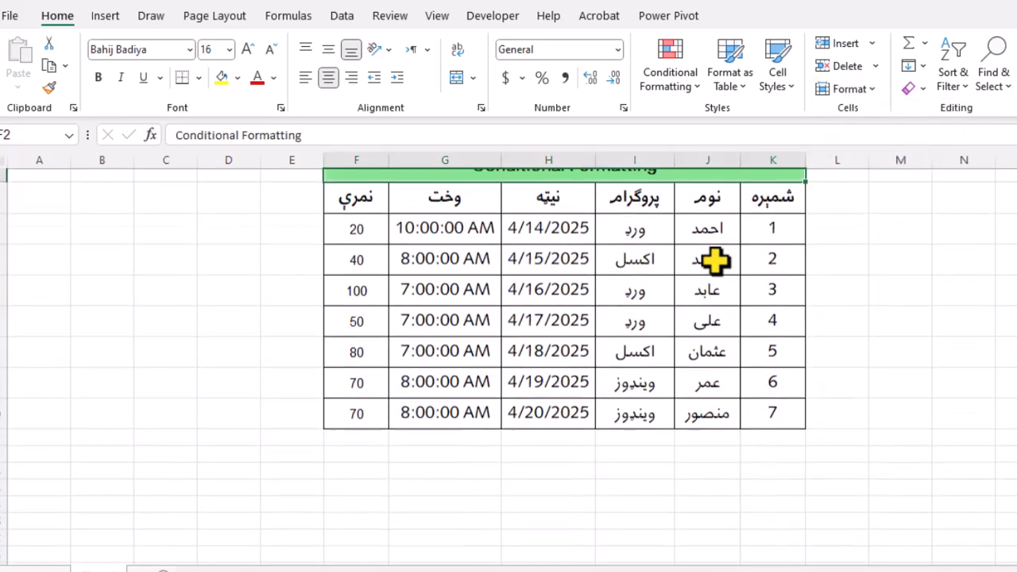
click(735, 248)
click(773, 302)
Step: Set the width of column J to 20, and undo the change
click(715, 275)
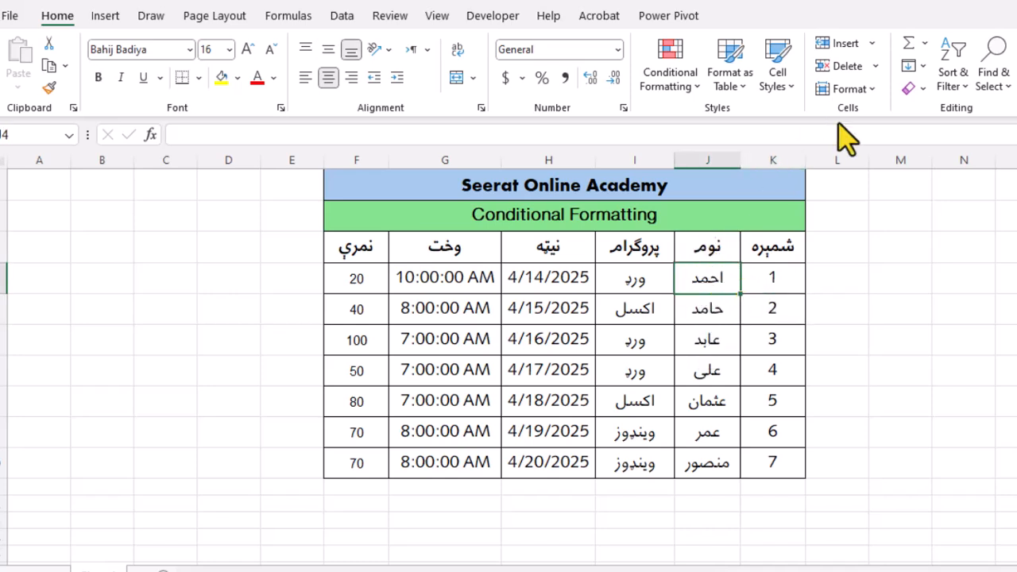
click(869, 90)
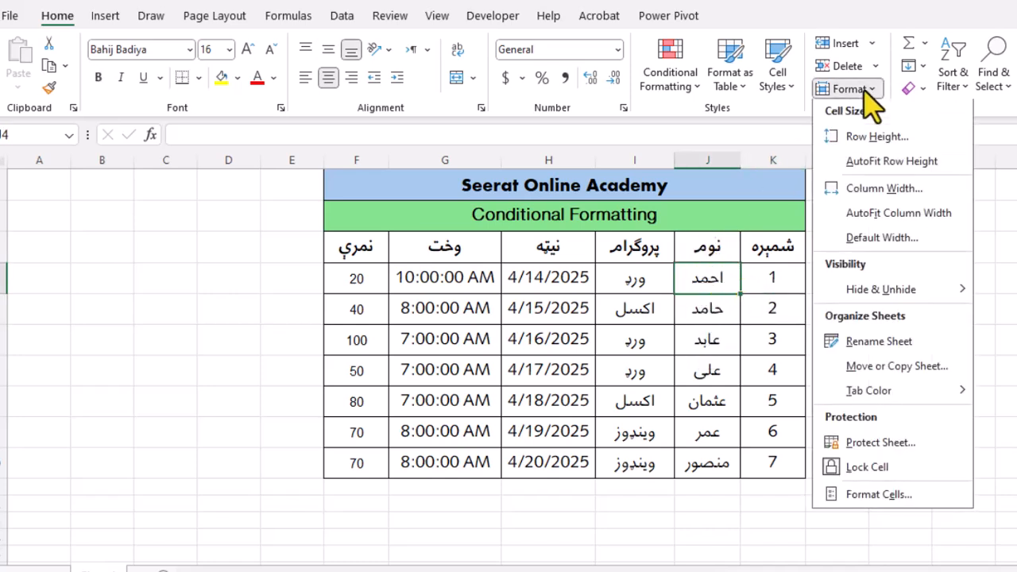
click(864, 191)
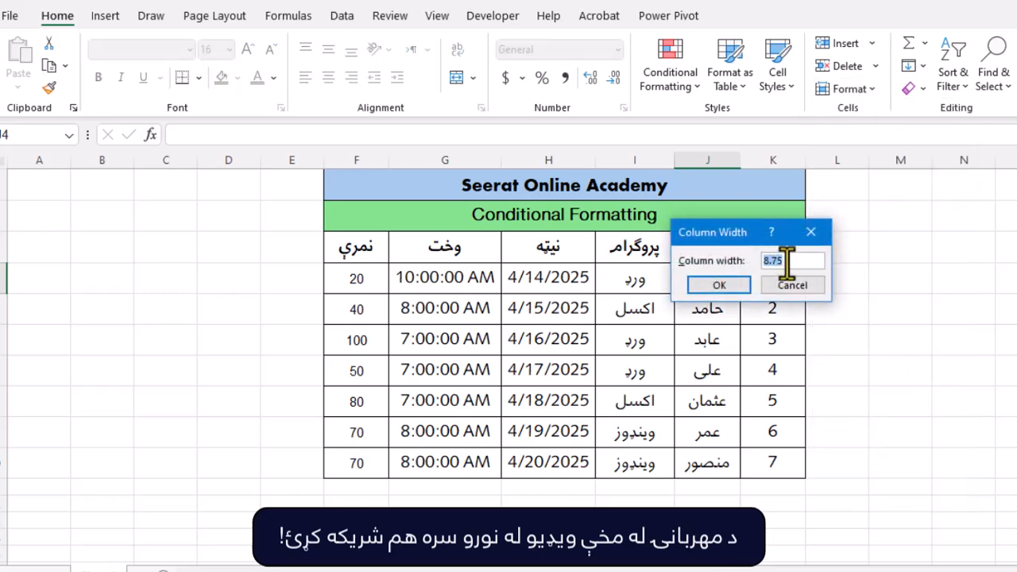
text(20)
click(719, 285)
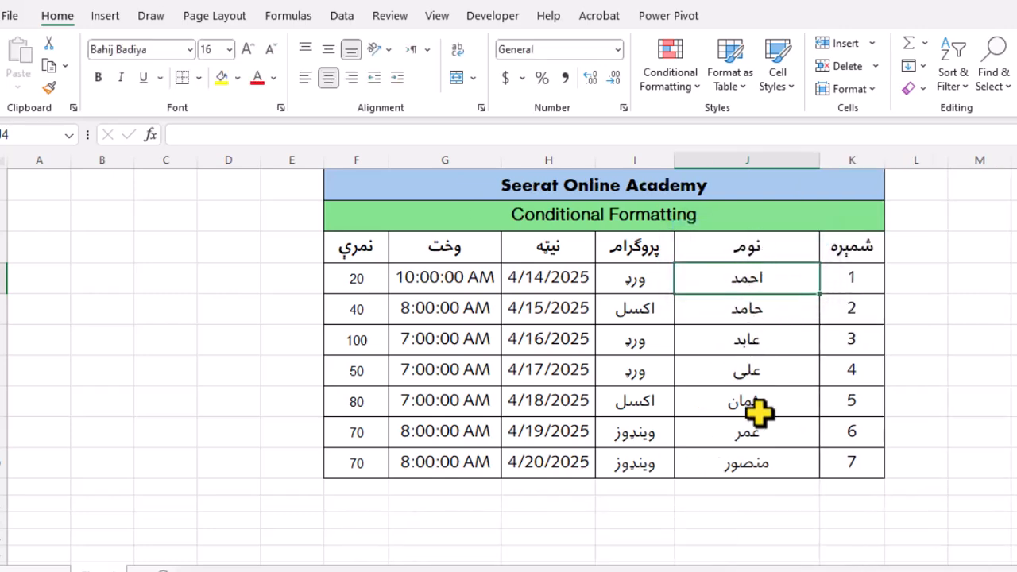
key(ctrl+z)
Step: Set the width of columns F to K to 20 using the table range F3:K10, then undo and redo the change
drag(772, 456, 328, 250)
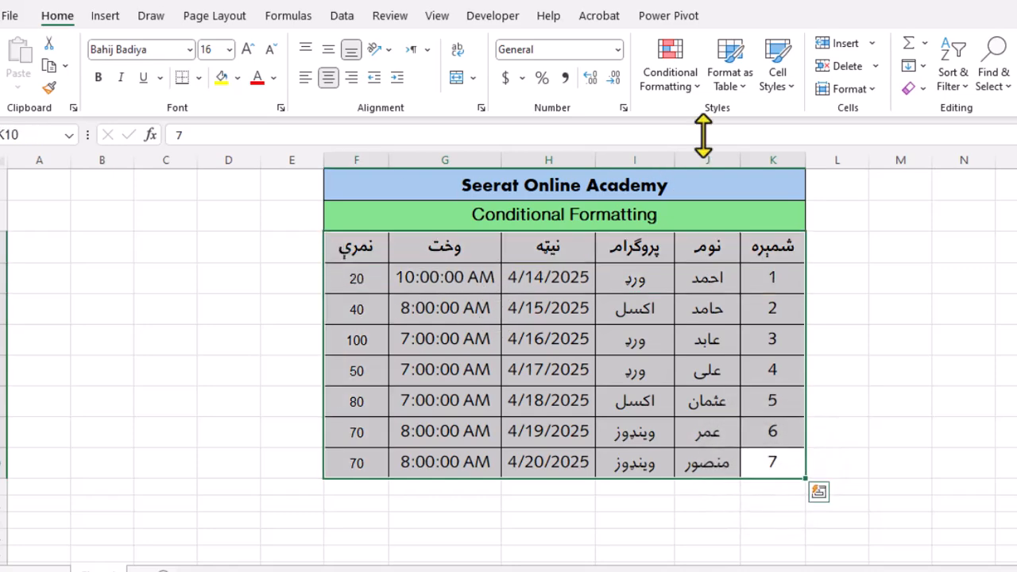
click(848, 88)
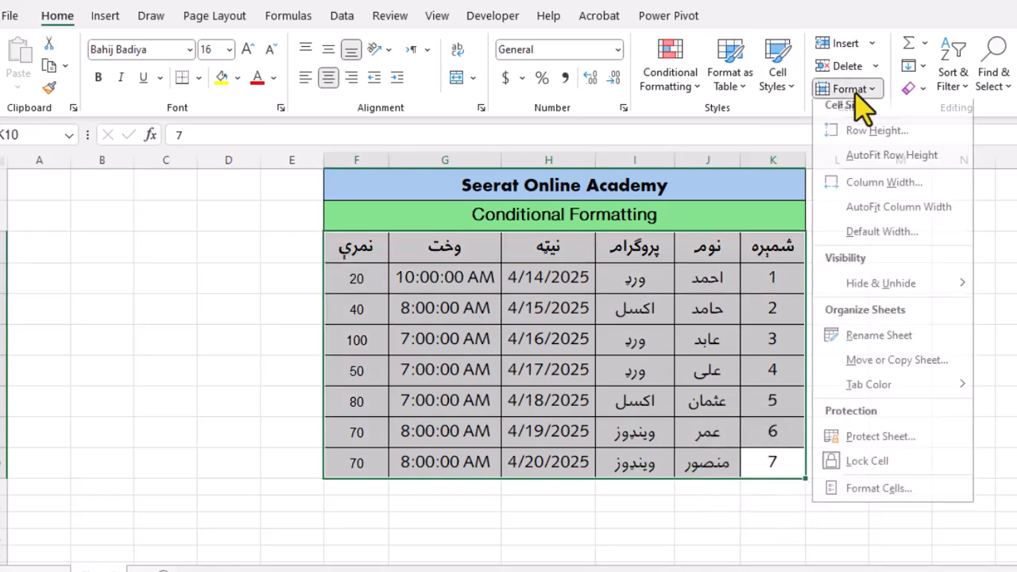
click(884, 192)
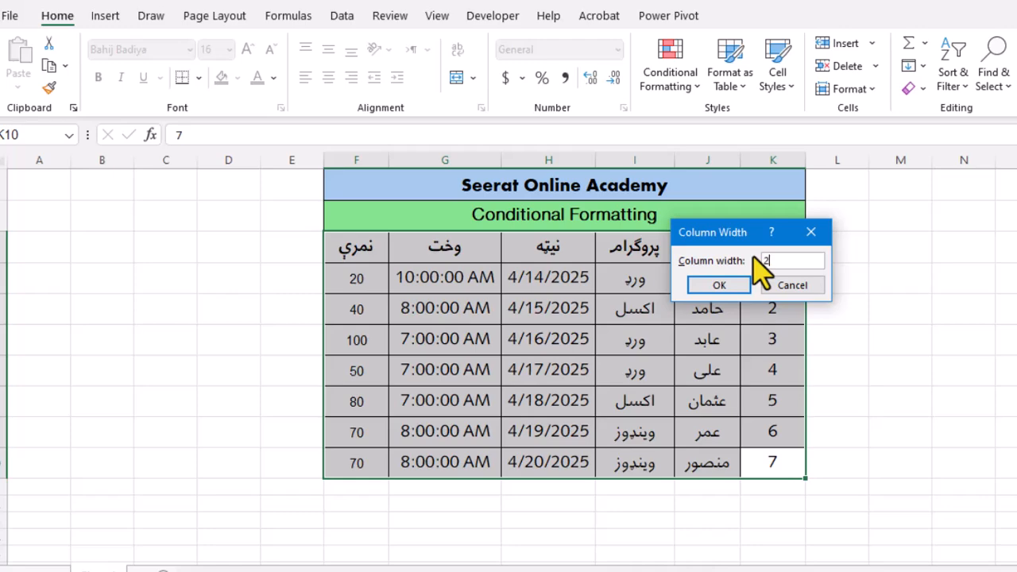
text(20)
key(Return)
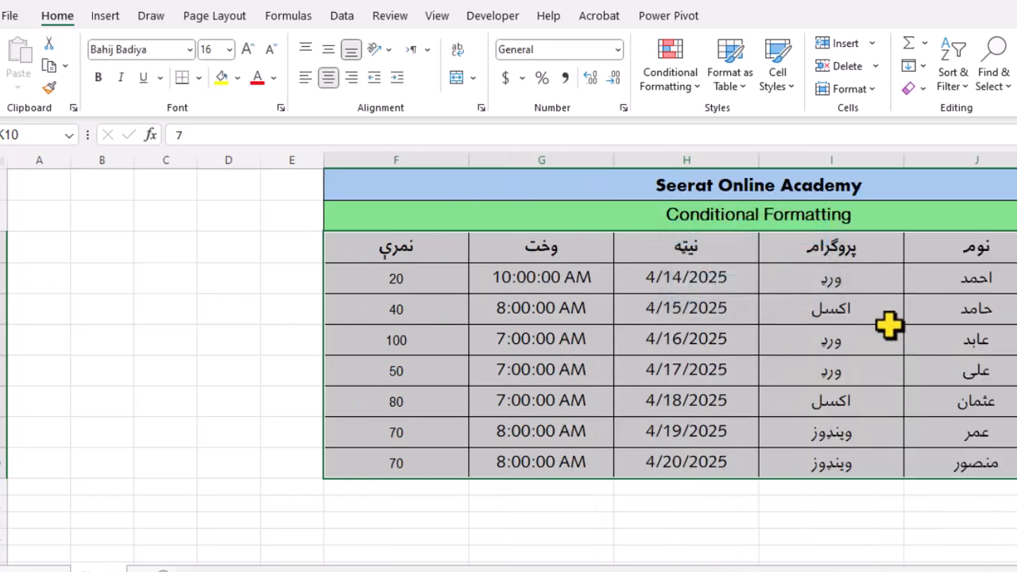
key(ctrl+z)
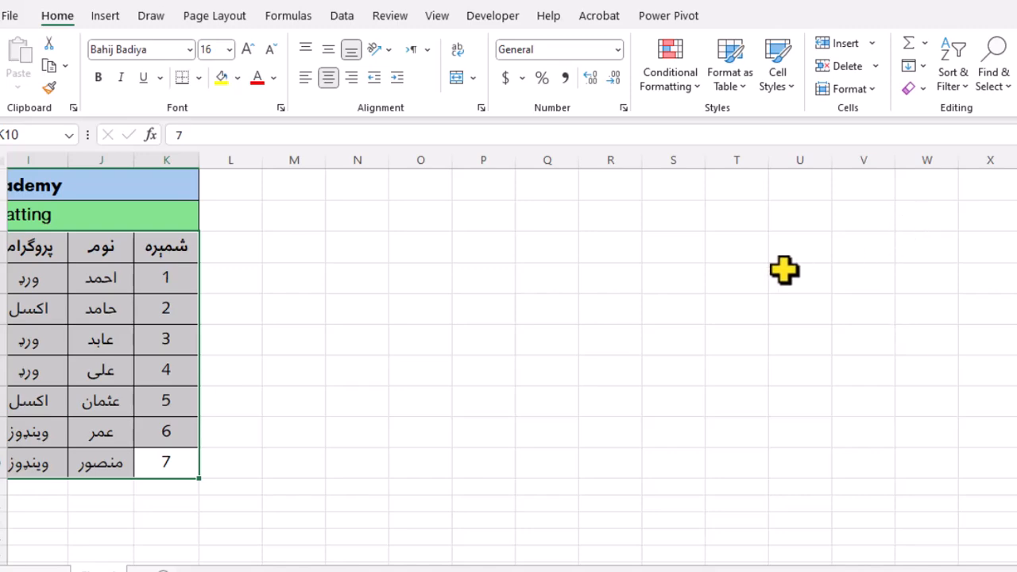
key(ctrl+y)
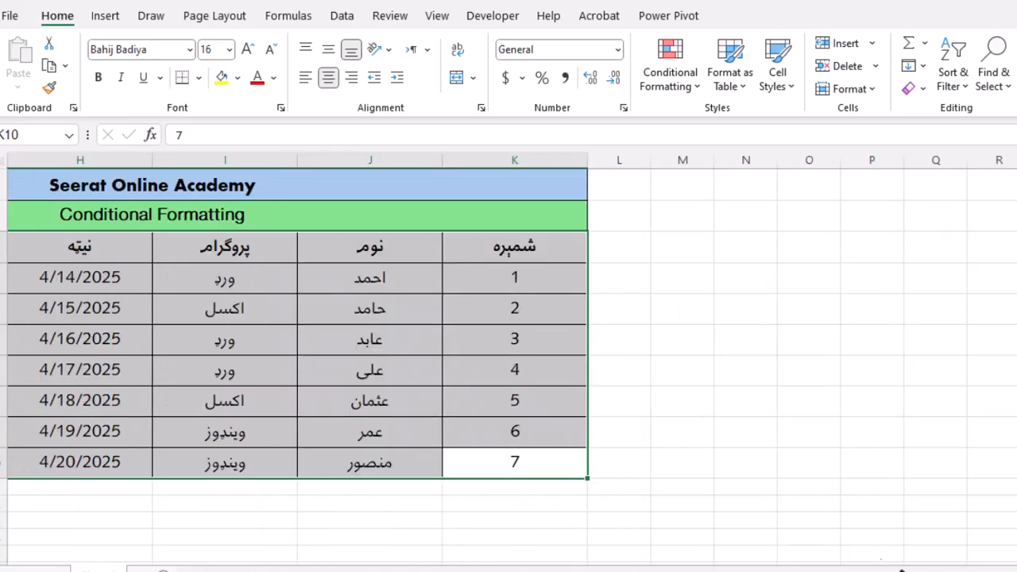
Step: AutoFit the width of the table's columns F to K to their contents
drag(938, 571, 904, 571)
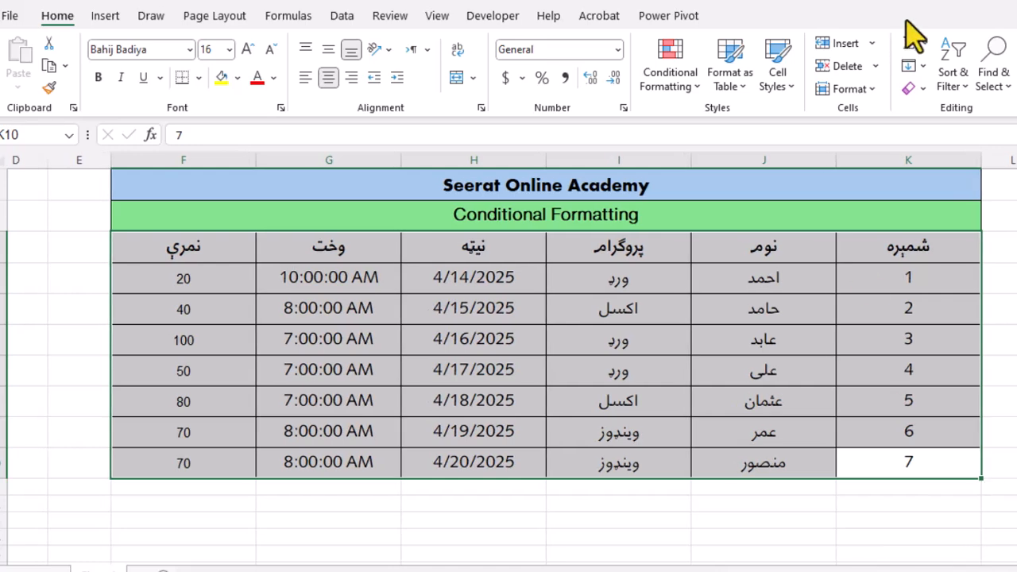
click(872, 89)
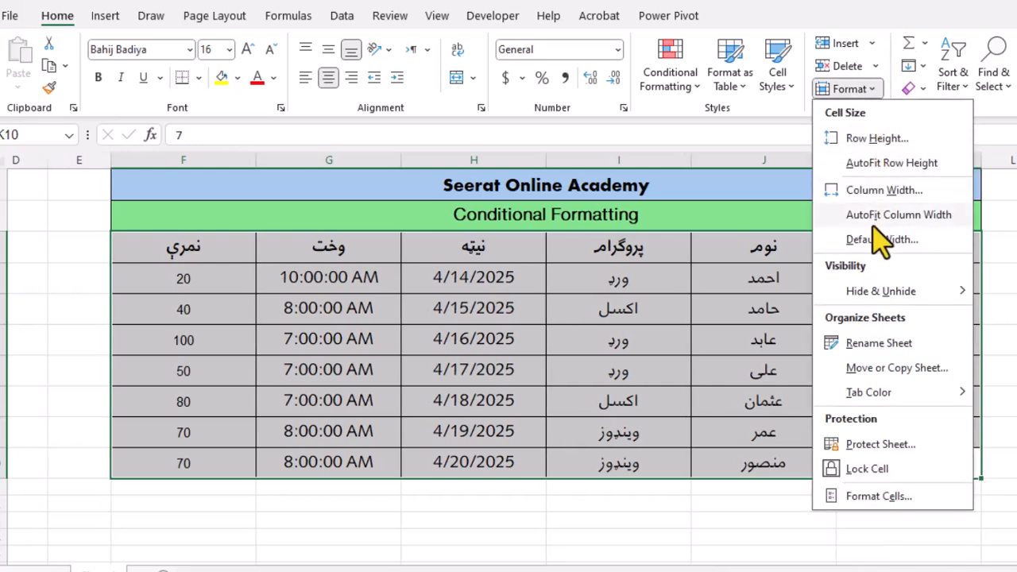
click(898, 215)
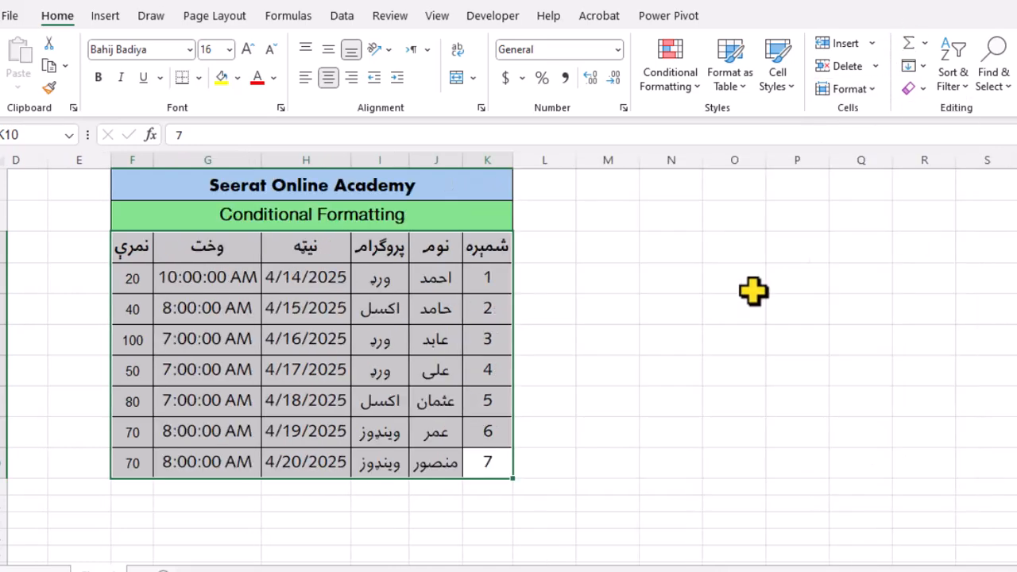
click(856, 89)
mouse_move(878, 300)
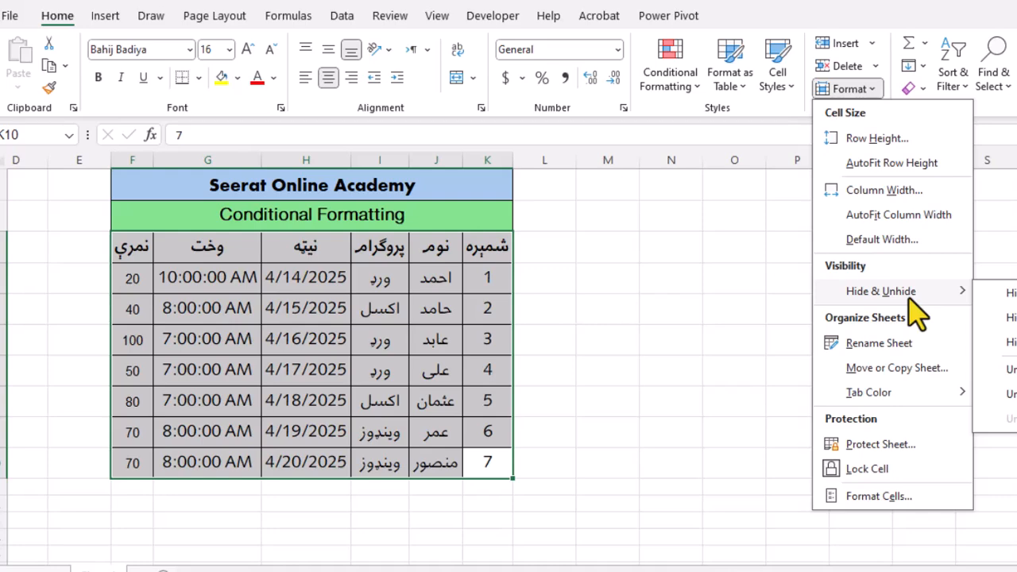
key(Escape)
key(Escape)
key(Left)
key(Left)
key(Left)
key(Left)
key(Left)
key(Left)
key(Left)
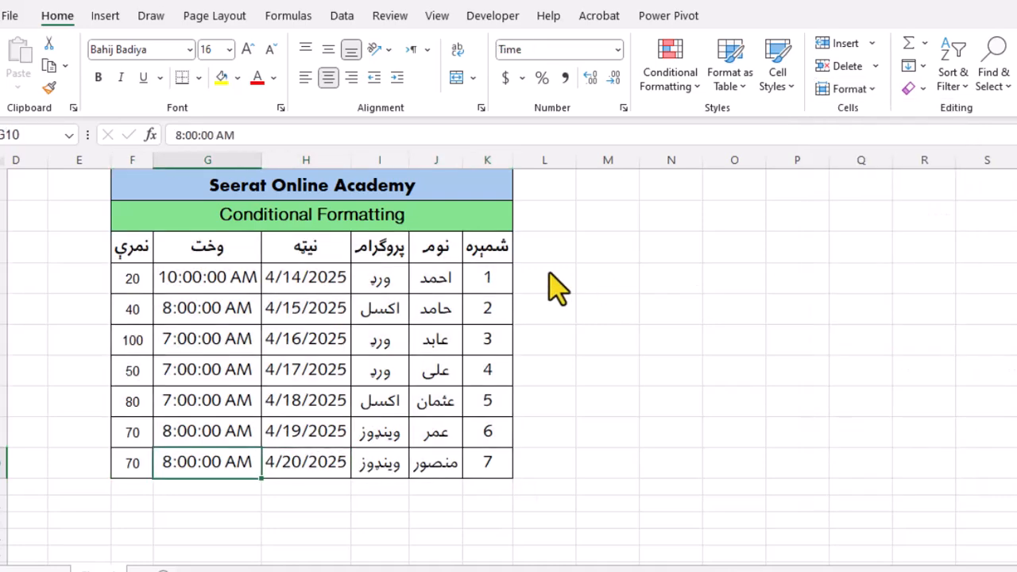
key(Left)
key(Left)
key(Left)
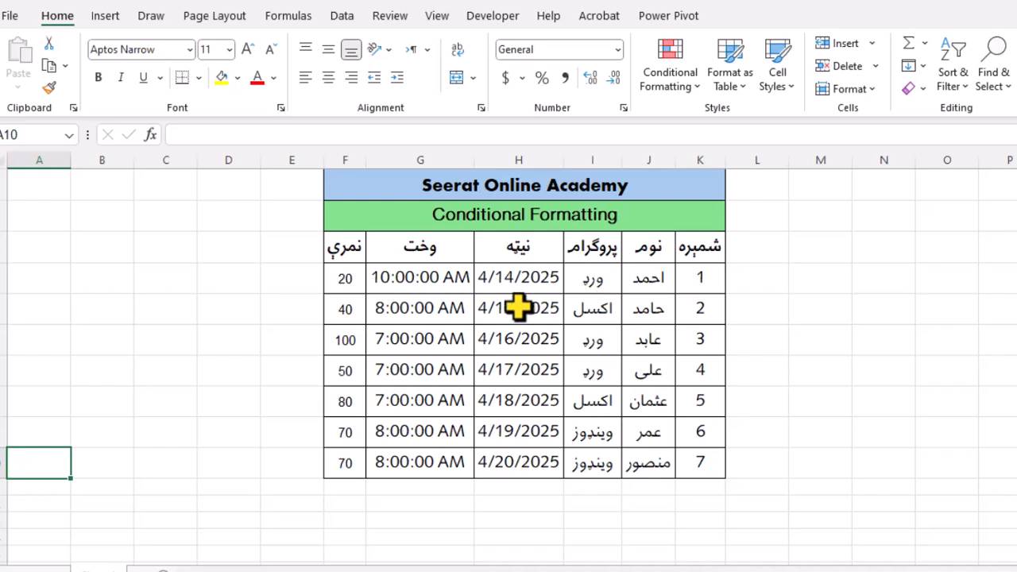
Step: Hide row 4, the first data row of the table, undoing any accidental cell deletion in J4
click(648, 279)
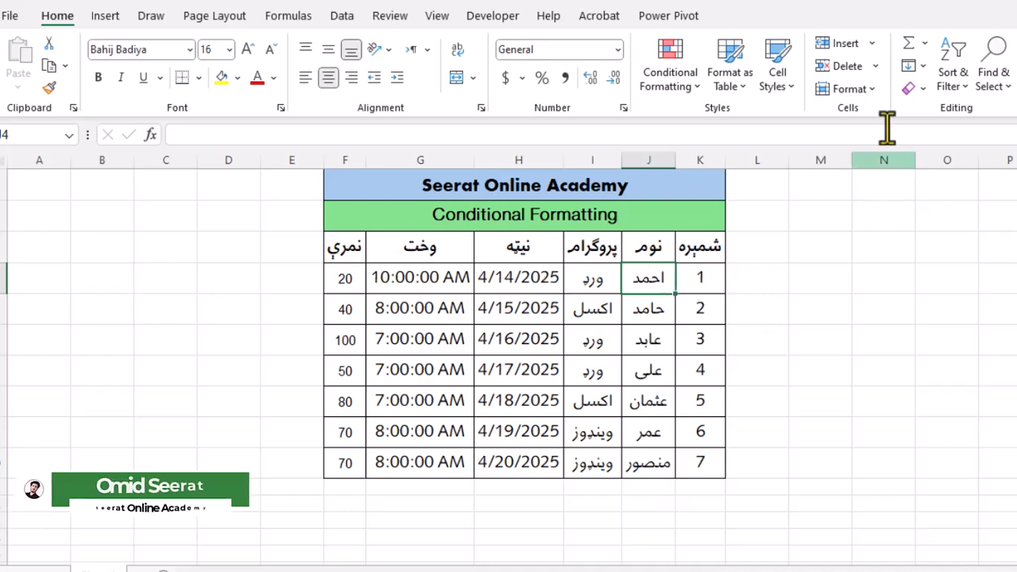
click(858, 73)
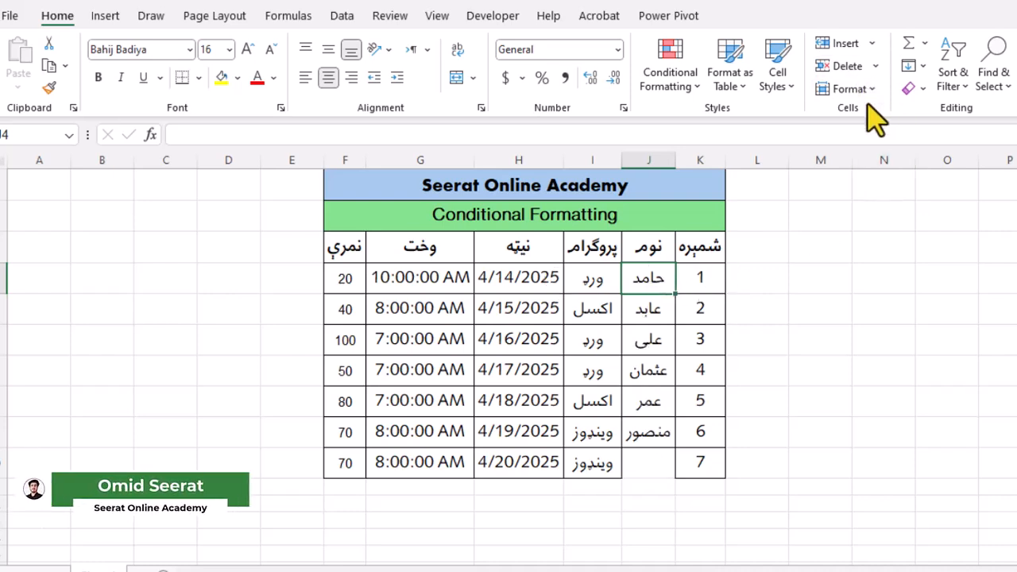
key(ctrl+z)
click(858, 89)
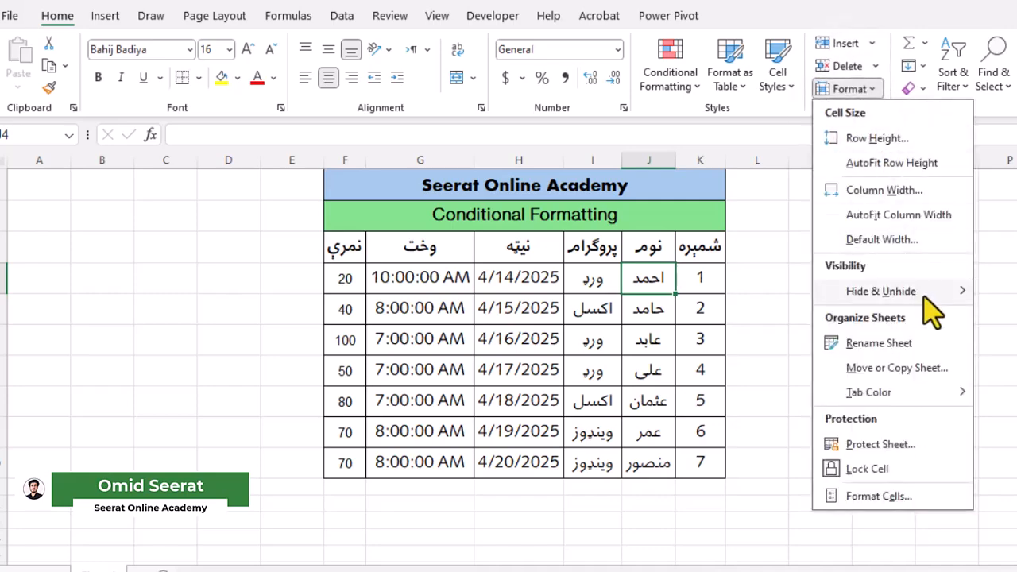
mouse_move(929, 309)
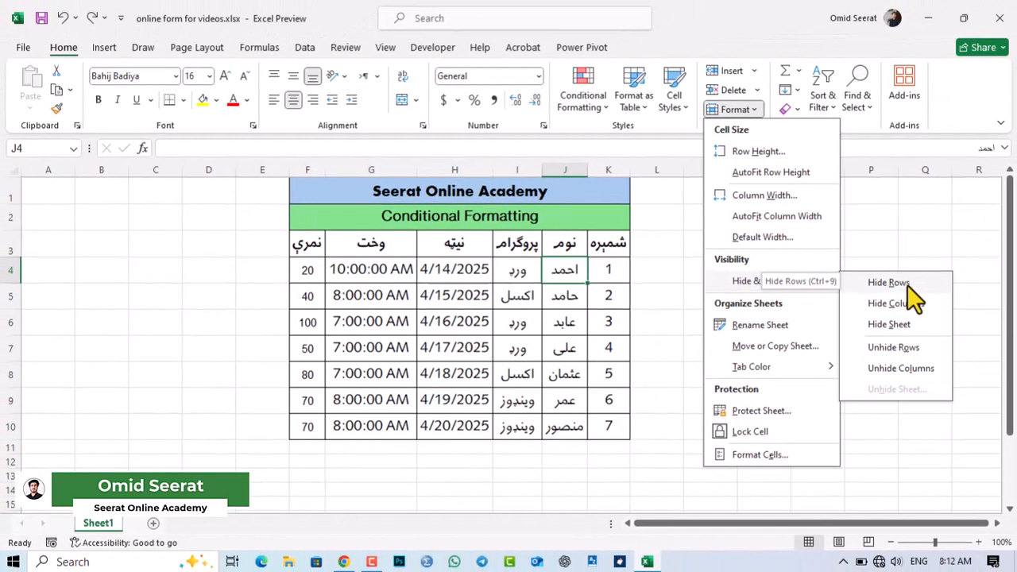
click(1005, 292)
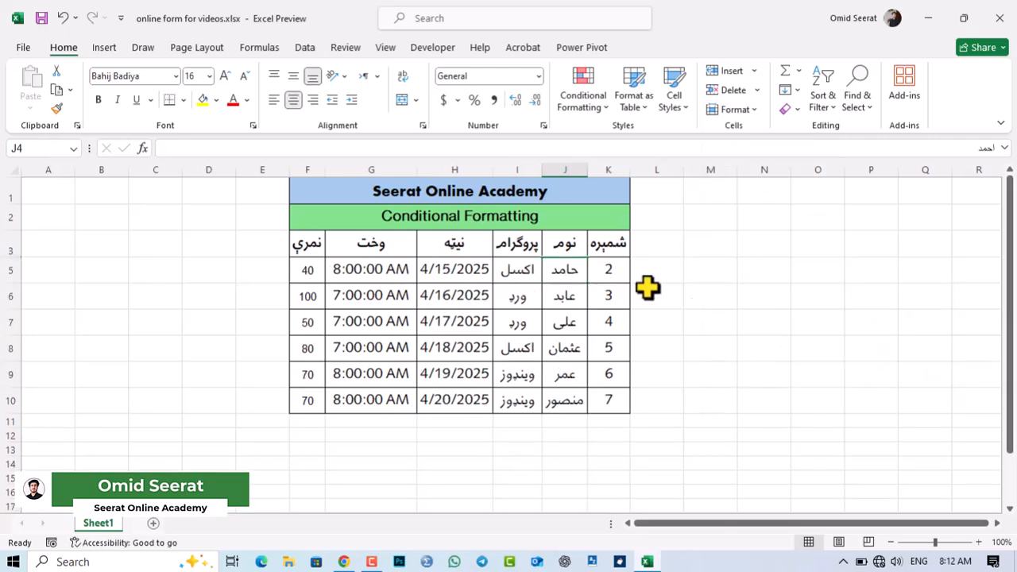
click(568, 296)
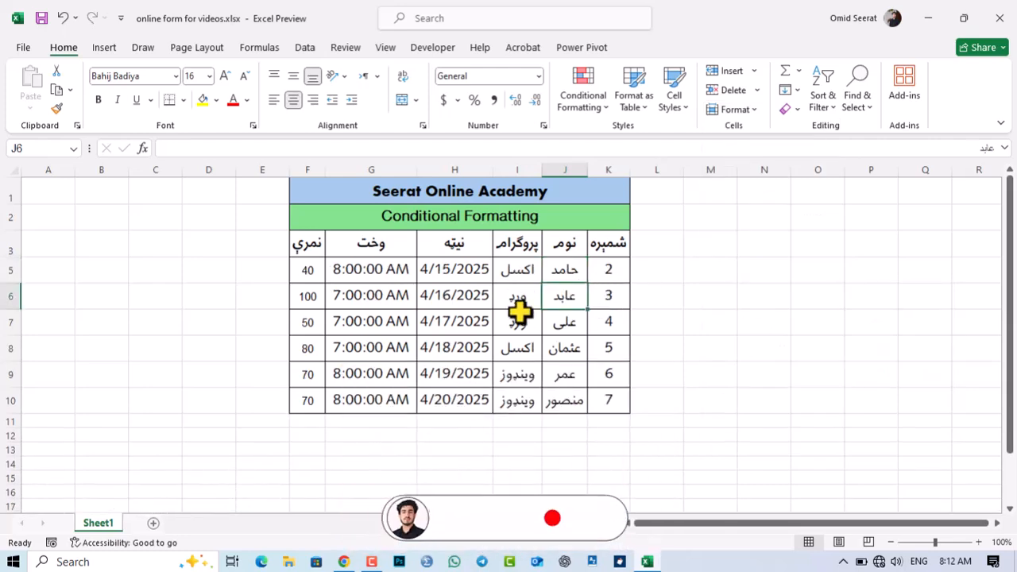
Step: Hide column F of the table using its header cell F3
click(307, 241)
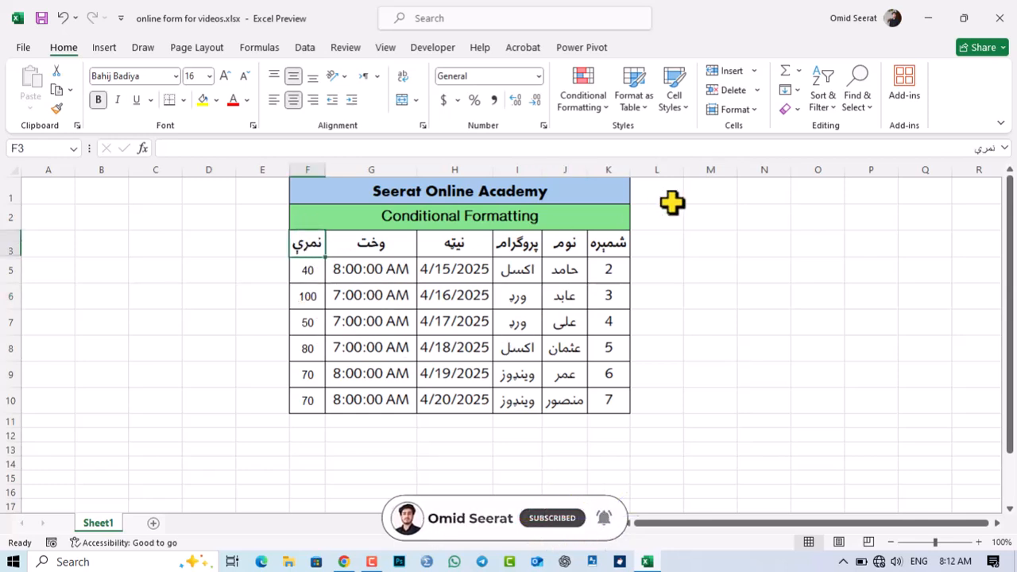
click(747, 112)
mouse_move(810, 282)
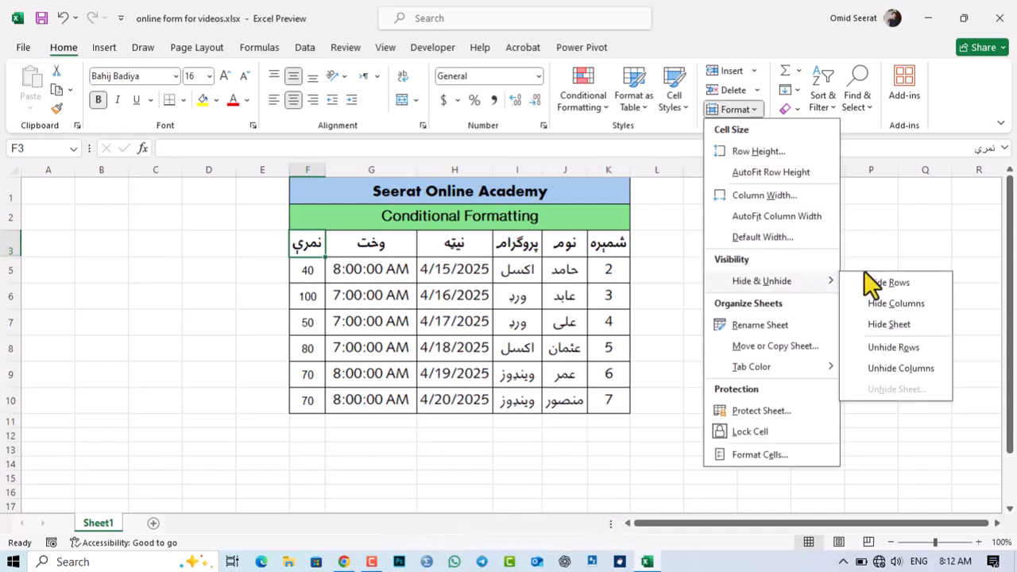
click(896, 304)
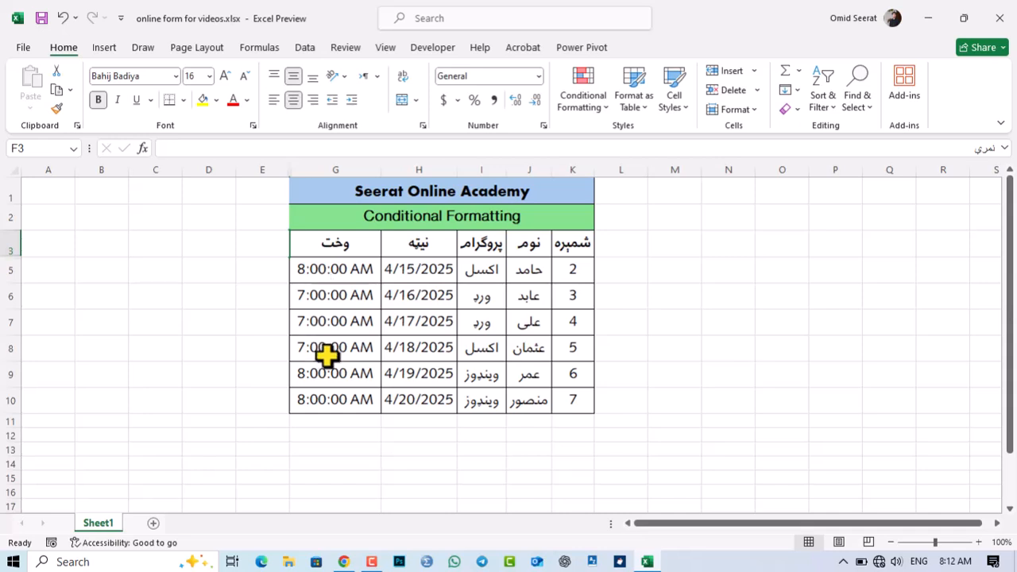
Step: Add a second worksheet to the workbook and hide Sheet1
click(153, 524)
click(99, 524)
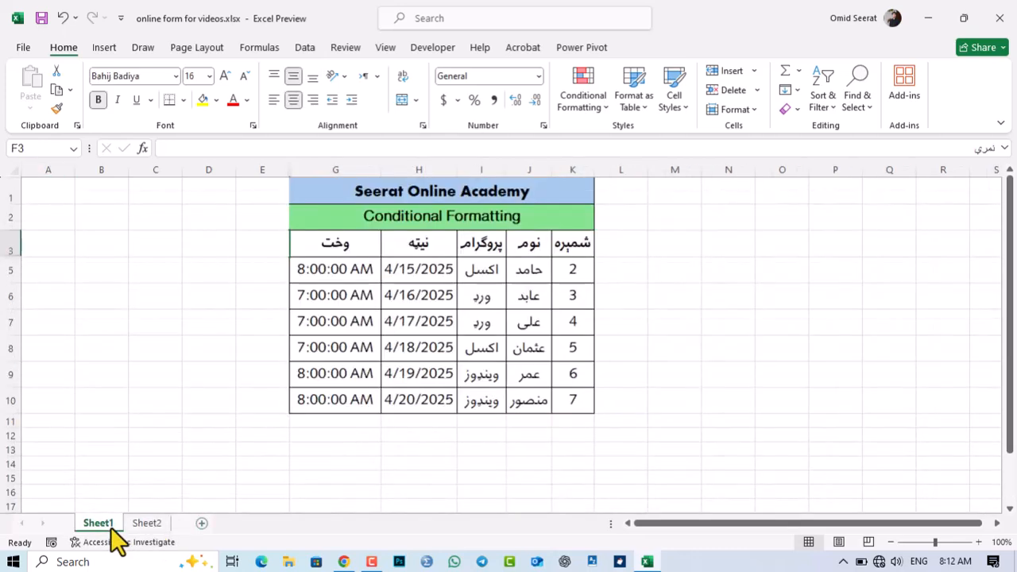
click(726, 112)
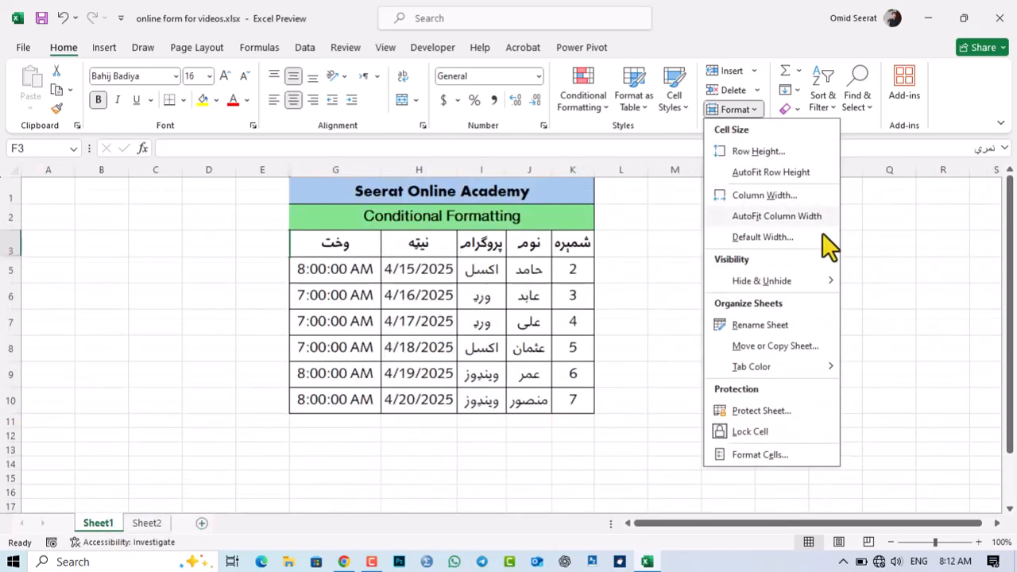
mouse_move(846, 283)
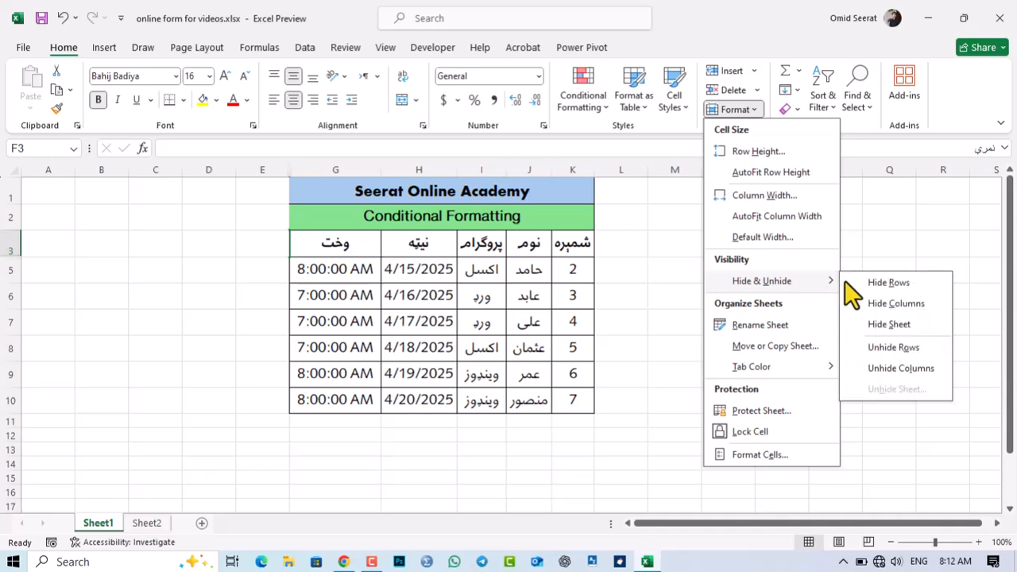
click(888, 325)
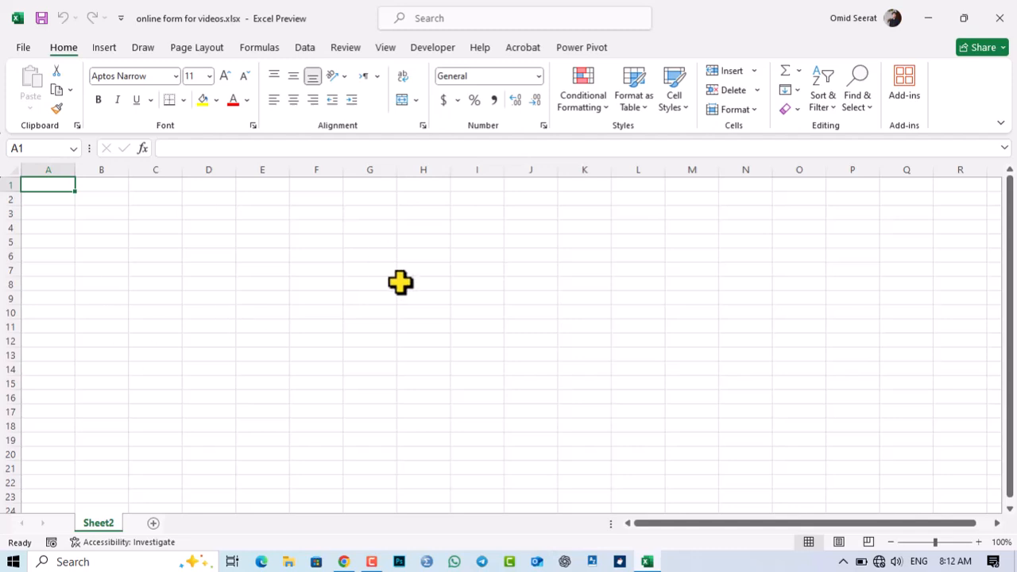
Step: Unhide the hidden worksheet Sheet1
click(748, 107)
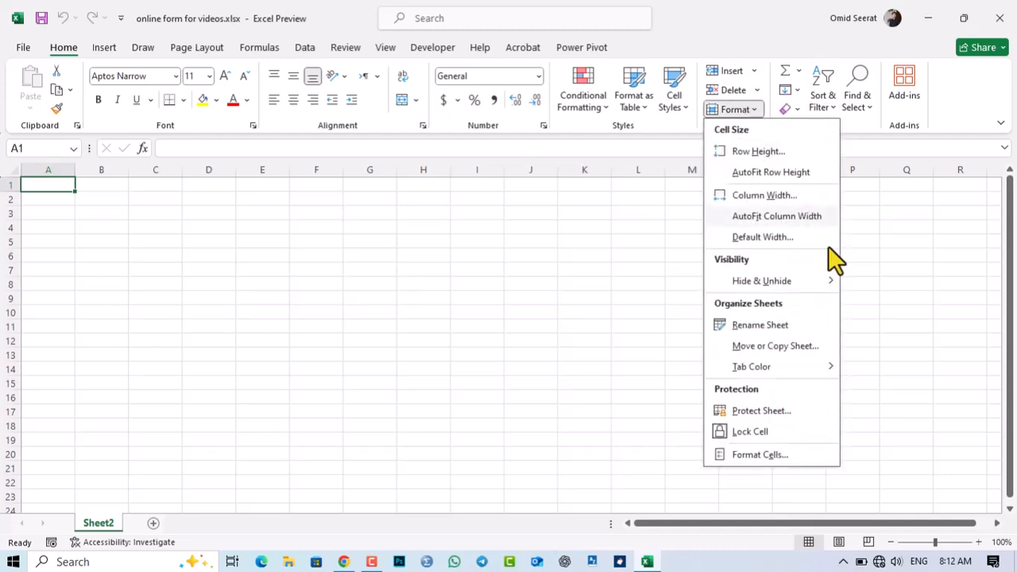
mouse_move(819, 281)
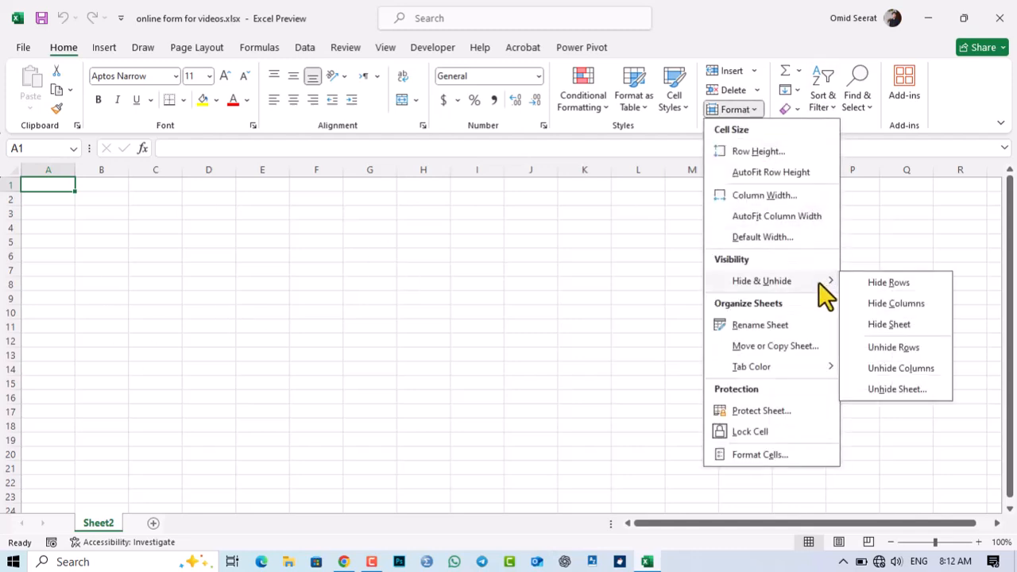
click(886, 390)
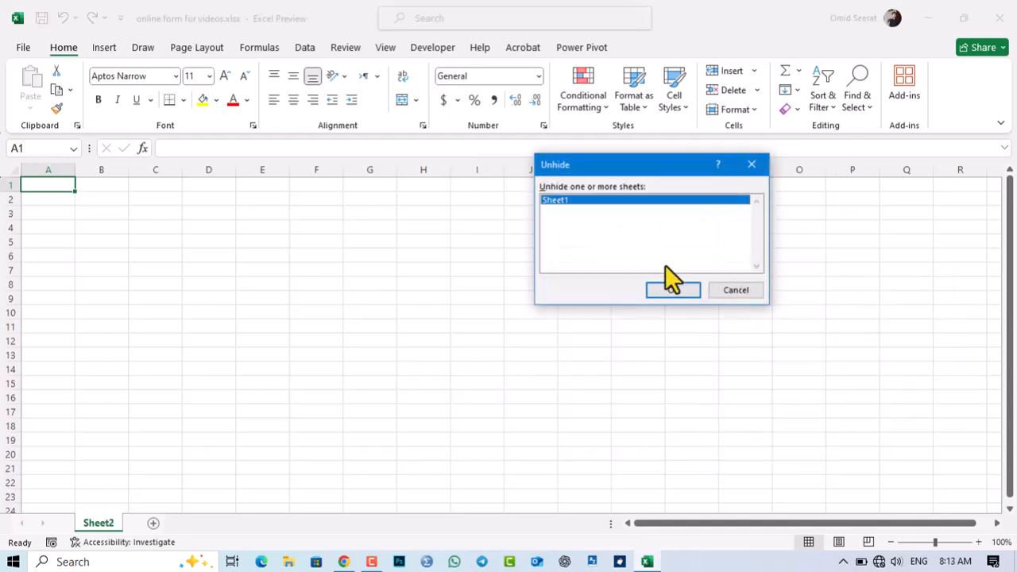
click(673, 291)
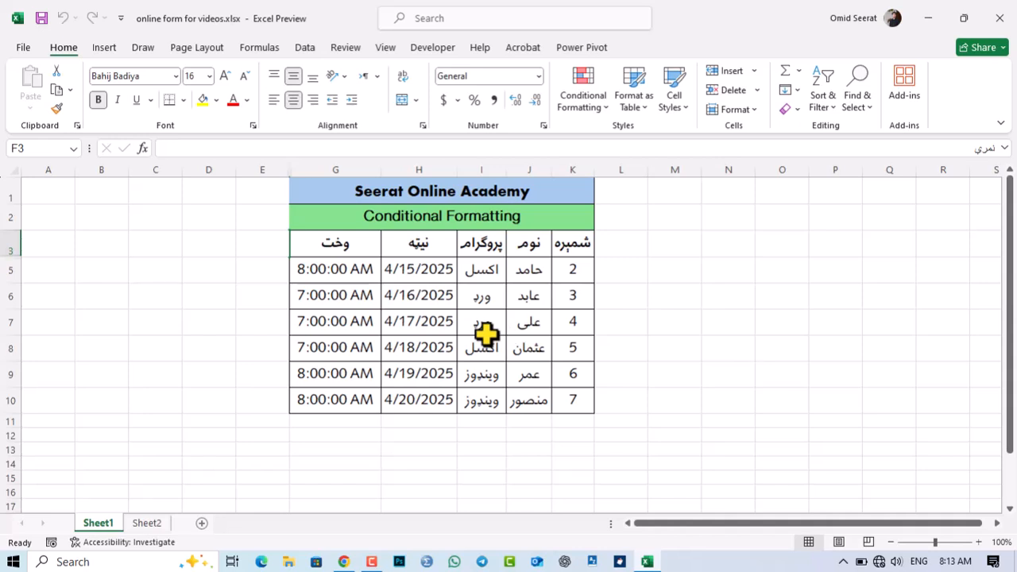
Step: Unhide column F by applying Unhide Columns to the whole table range down to row 10
drag(302, 181, 552, 402)
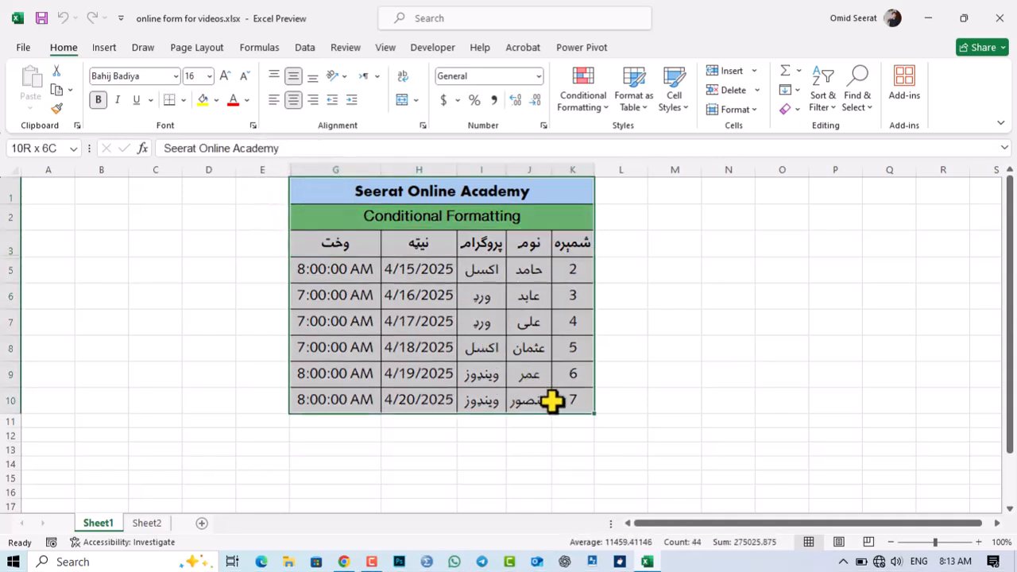
click(738, 109)
mouse_move(822, 285)
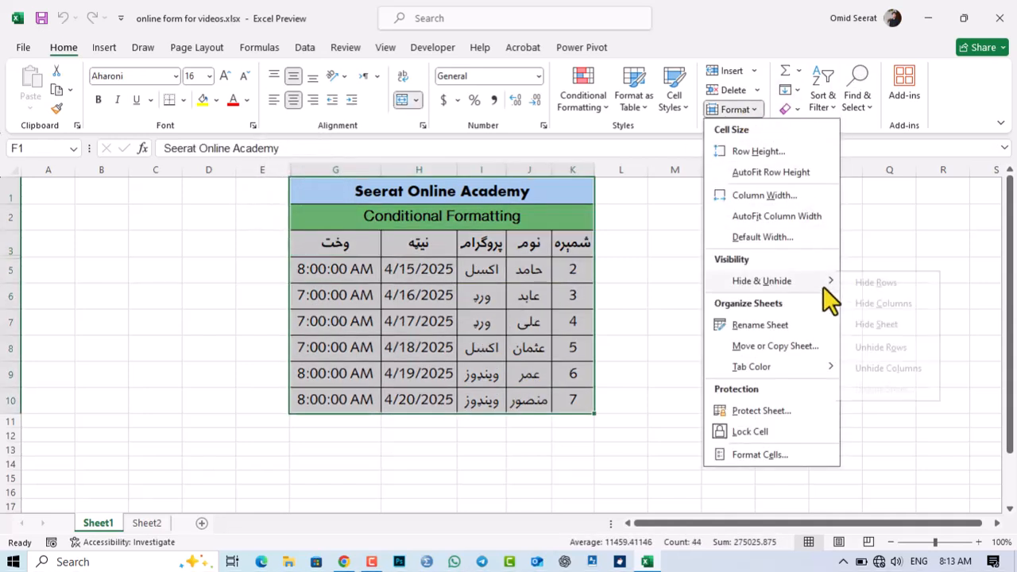
click(900, 370)
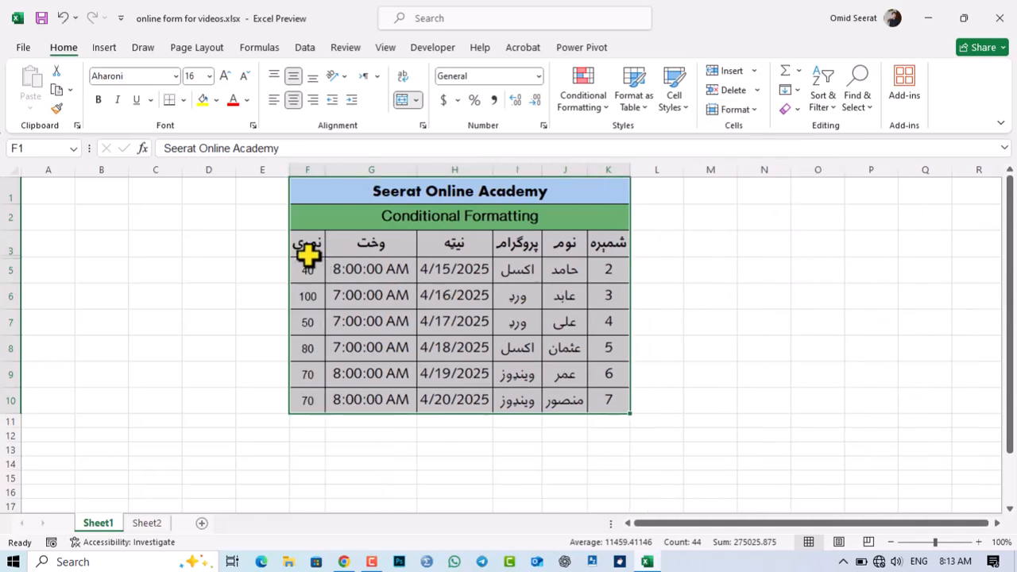
Step: Unhide row 4 within the selected table range, and select cell J4
click(739, 114)
mouse_move(822, 278)
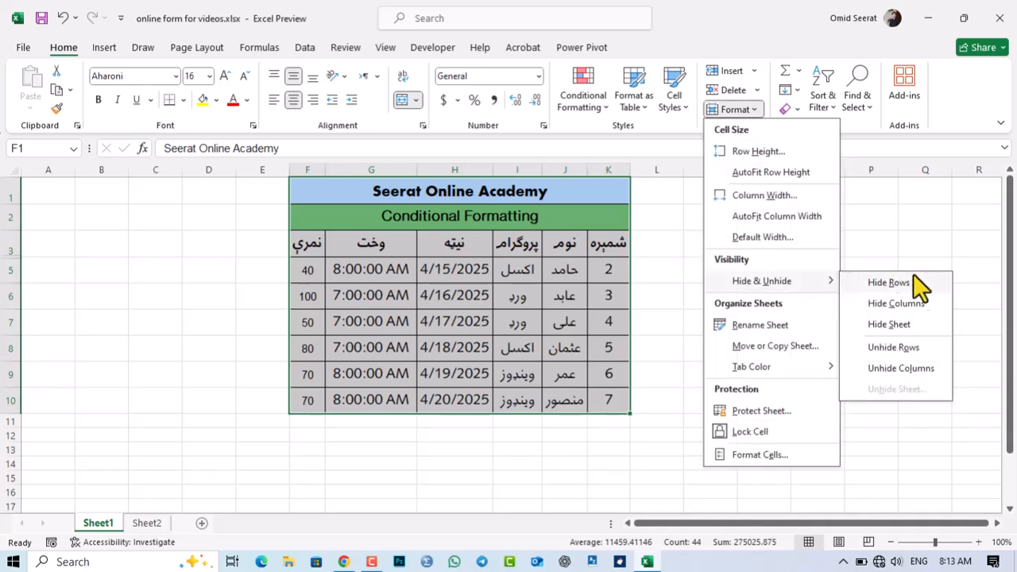
click(892, 350)
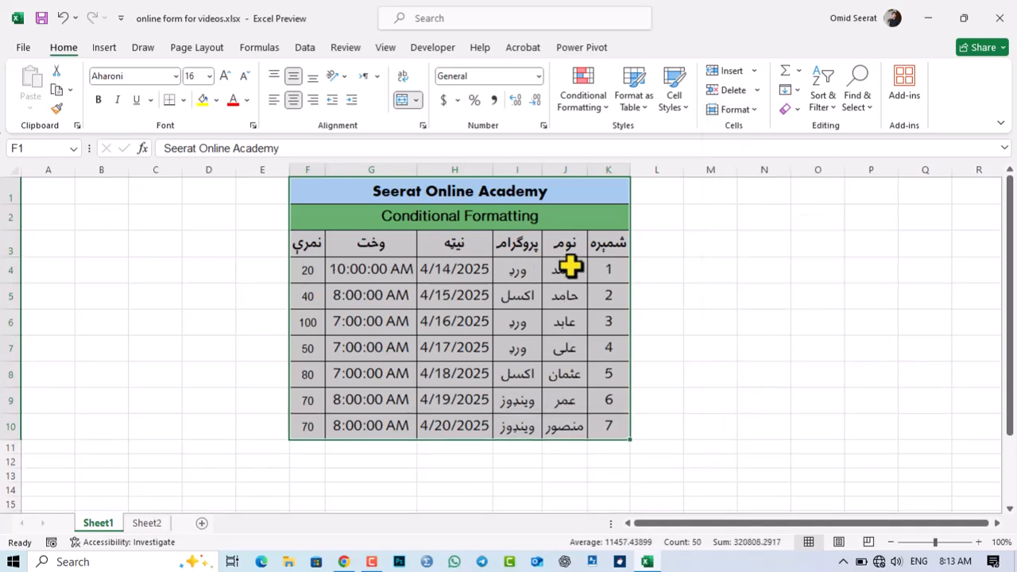
click(561, 271)
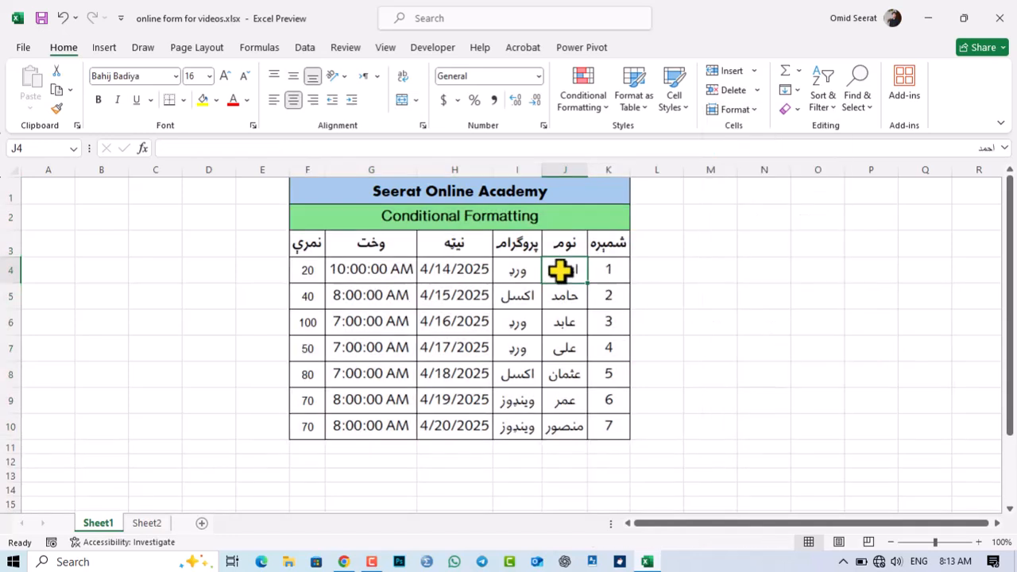
Step: Rename the worksheet Sheet1 as Excel Students
click(743, 111)
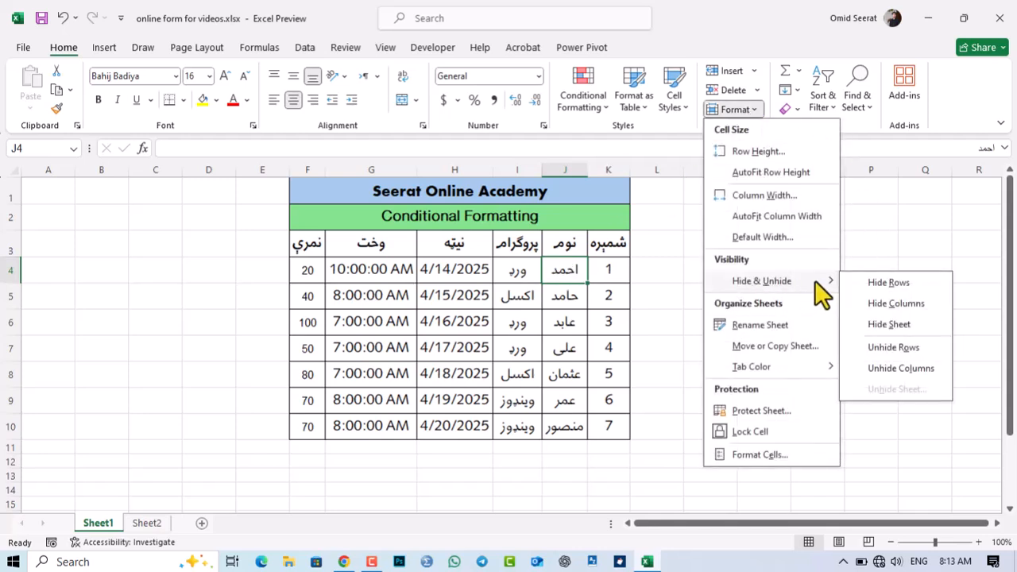
click(596, 328)
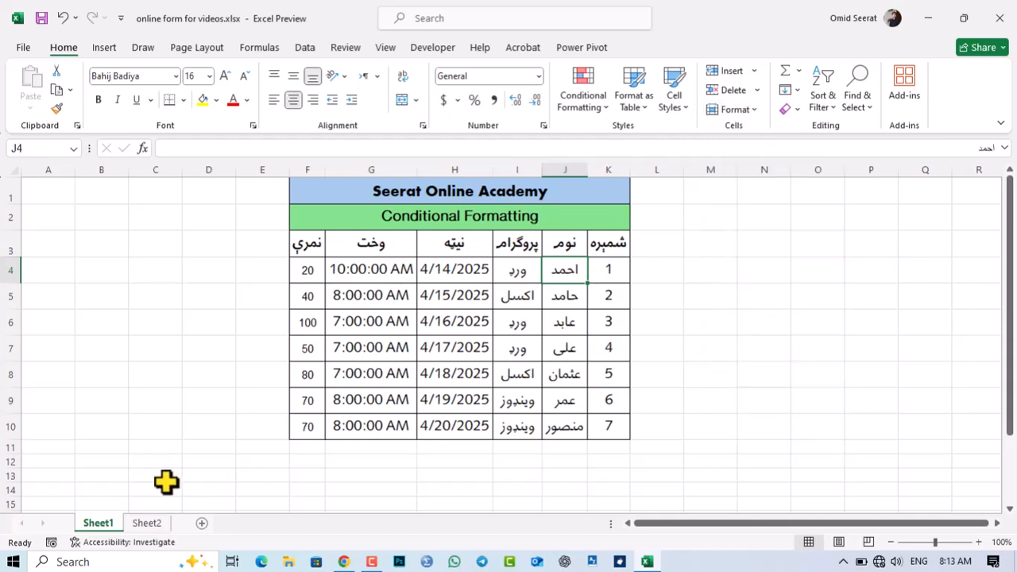
right_click(97, 527)
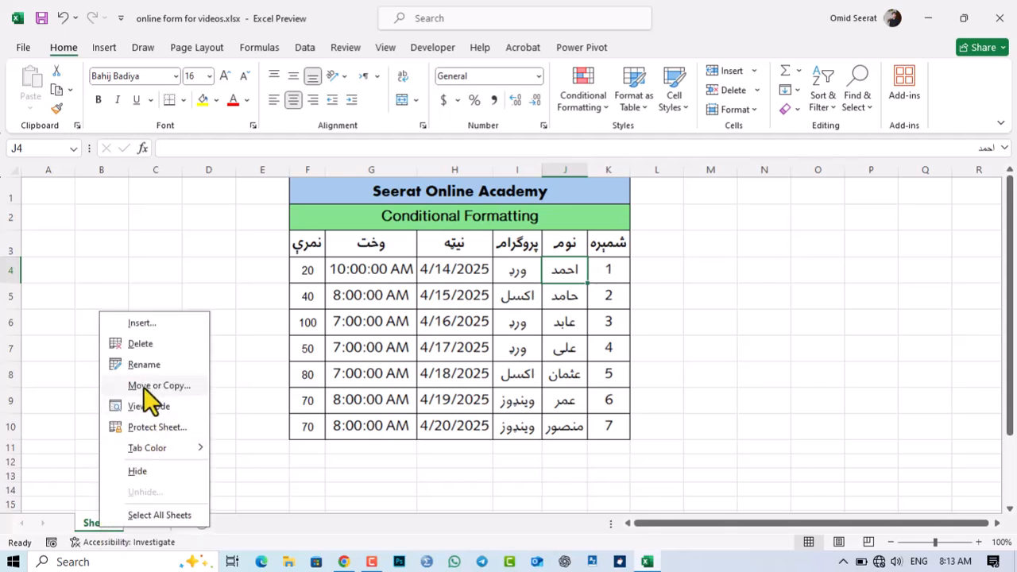
click(747, 109)
click(747, 109)
click(779, 326)
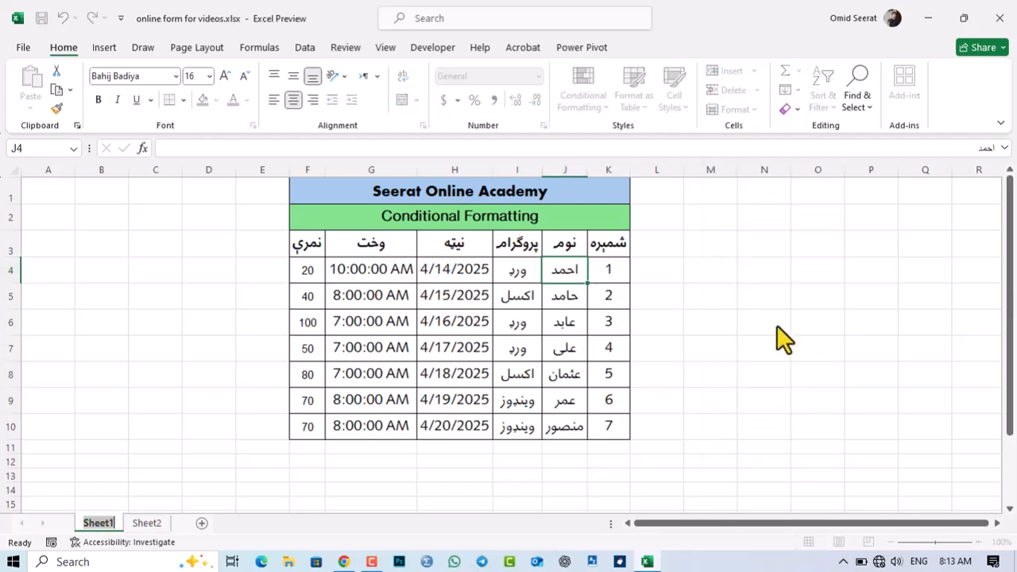
text(Excel Students)
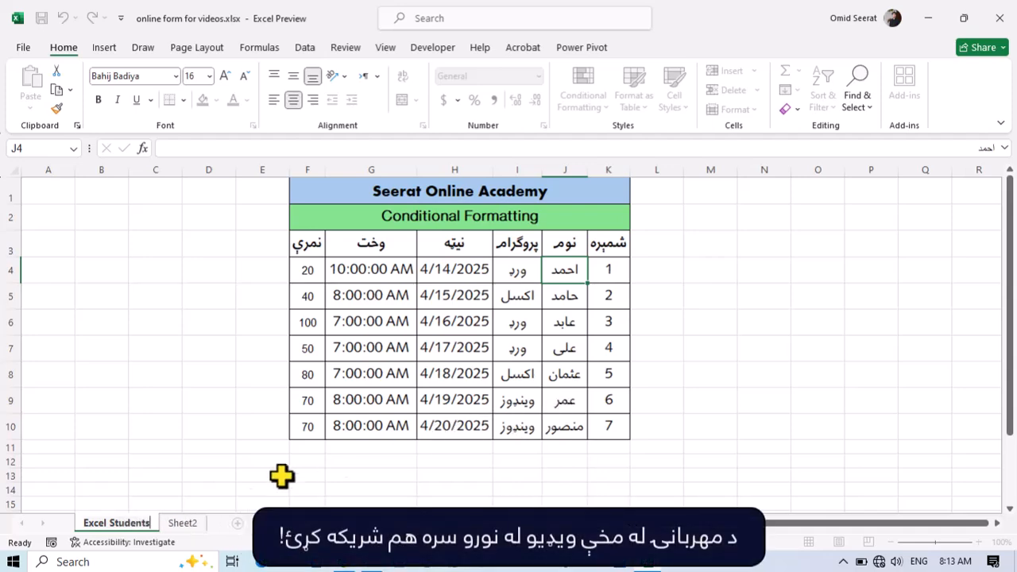
click(203, 474)
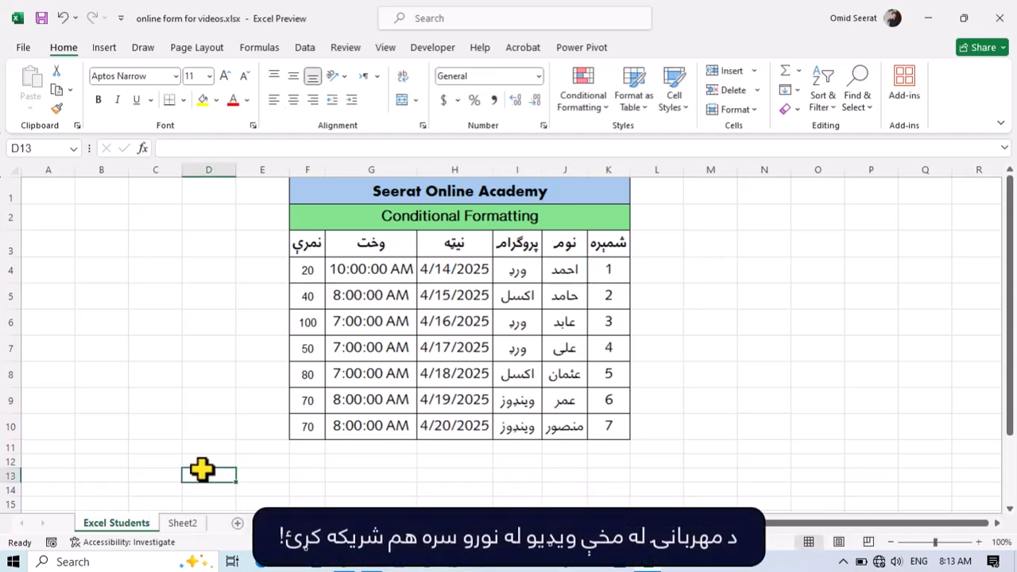
Step: Create a copy of the Excel Students worksheet in the same workbook, placed before the original
click(752, 112)
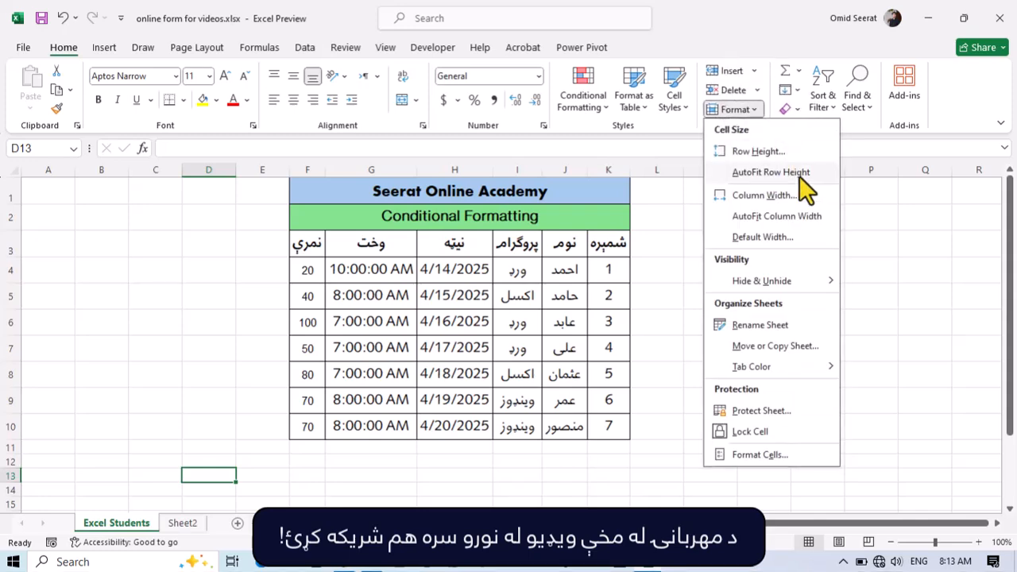
click(767, 346)
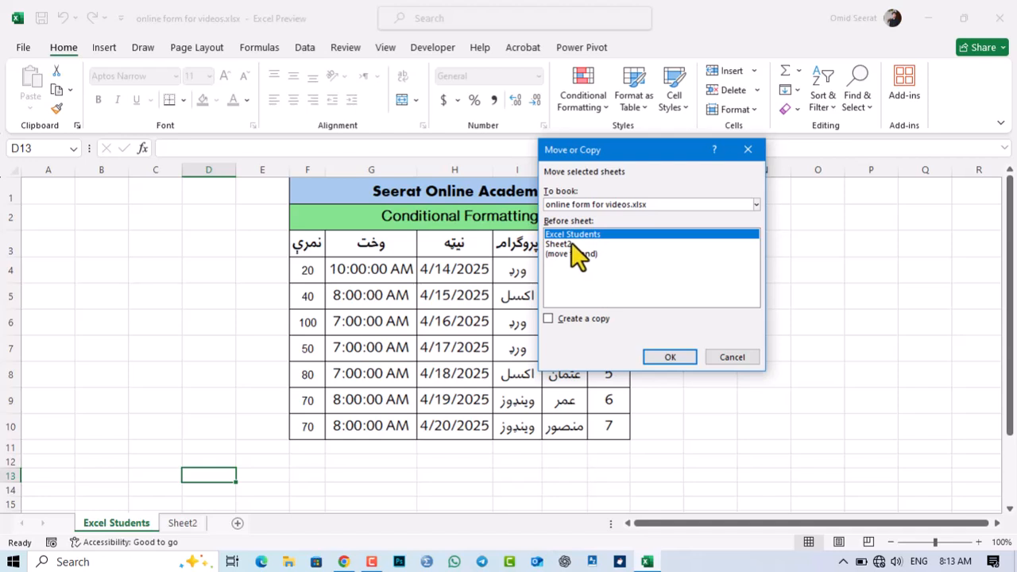
click(581, 319)
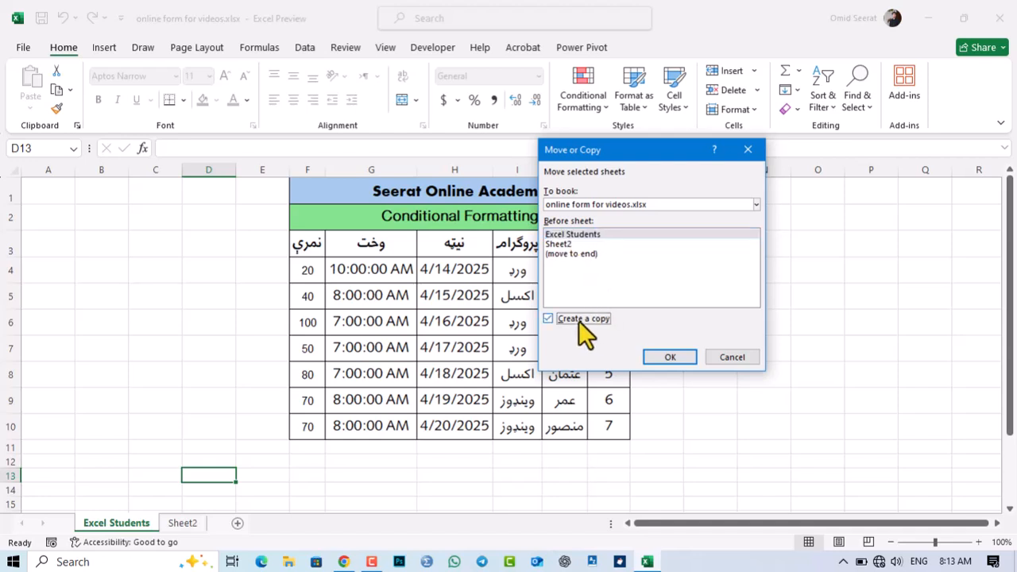
click(667, 356)
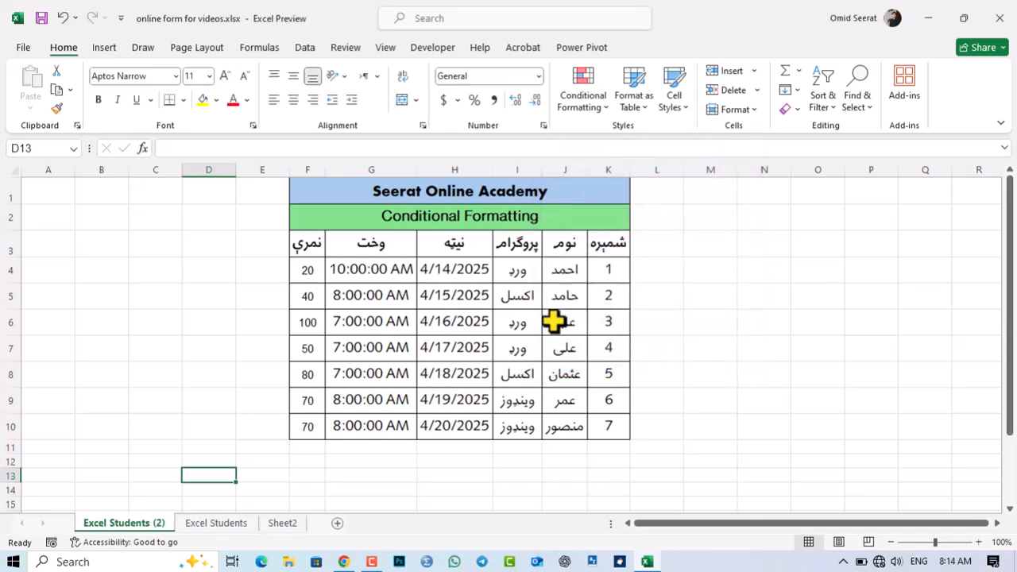
Step: Compare the copied worksheet with the original Excel Students sheet, and select cell H6 on the original
click(220, 526)
click(156, 526)
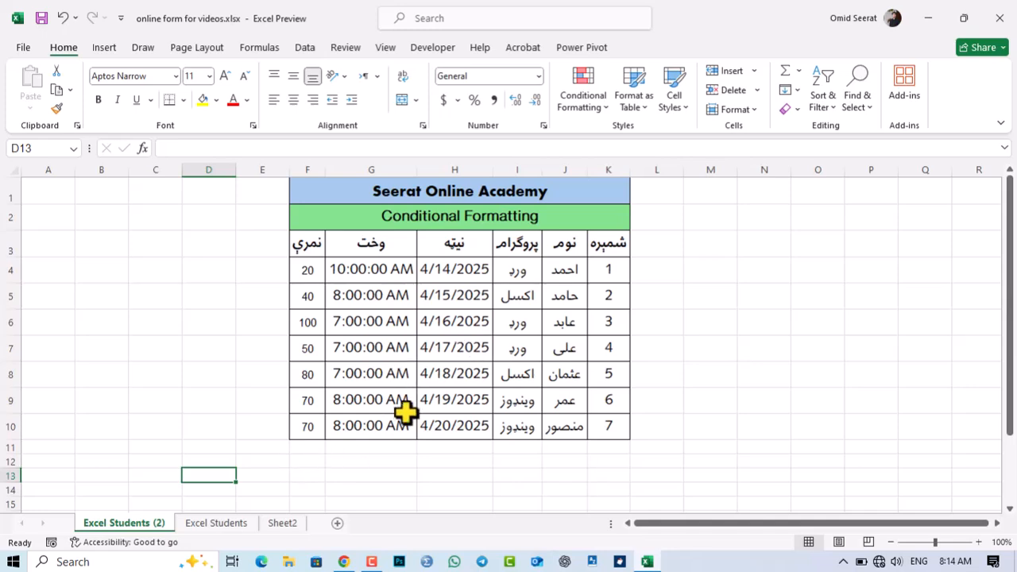
key(ctrl+Page_Down)
click(459, 300)
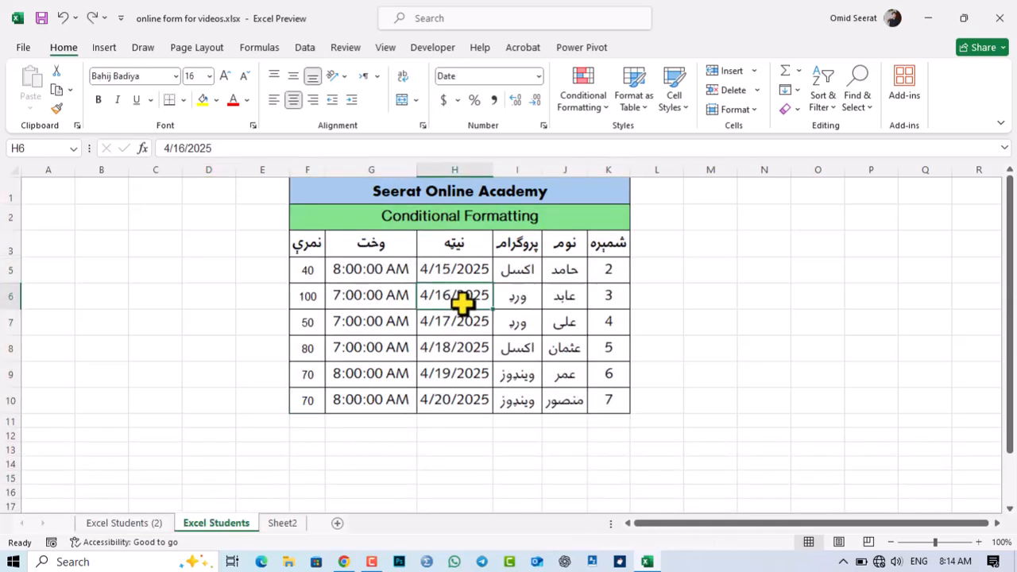
Step: Set the sheet tab color of Excel Students (2) to the standard red
click(753, 109)
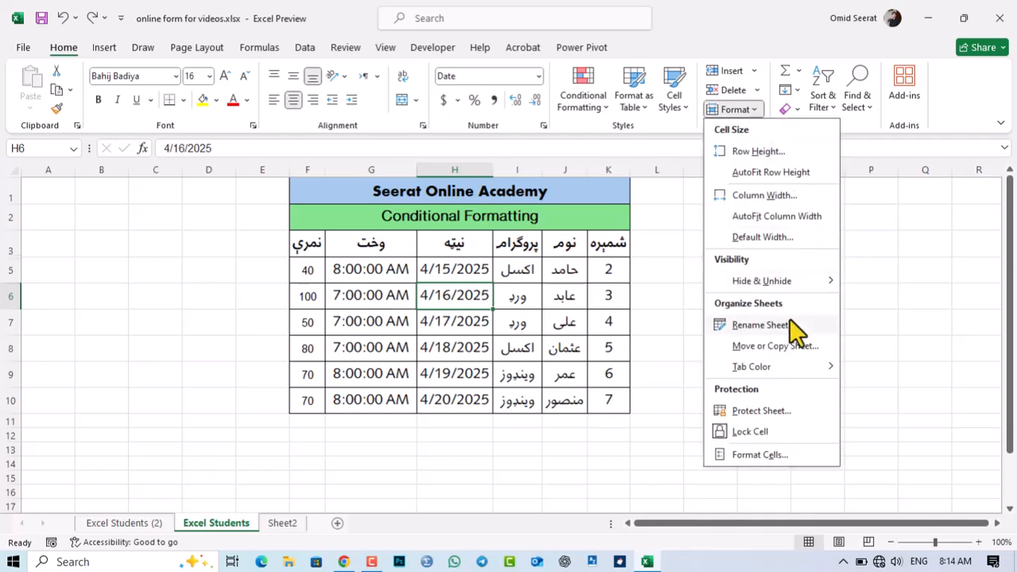
mouse_move(748, 369)
click(146, 534)
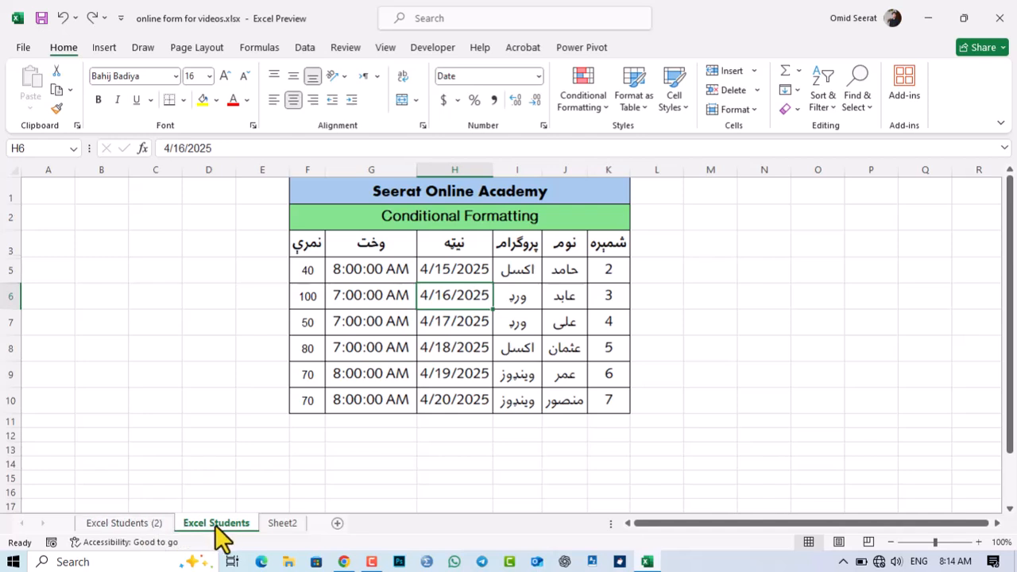
click(136, 526)
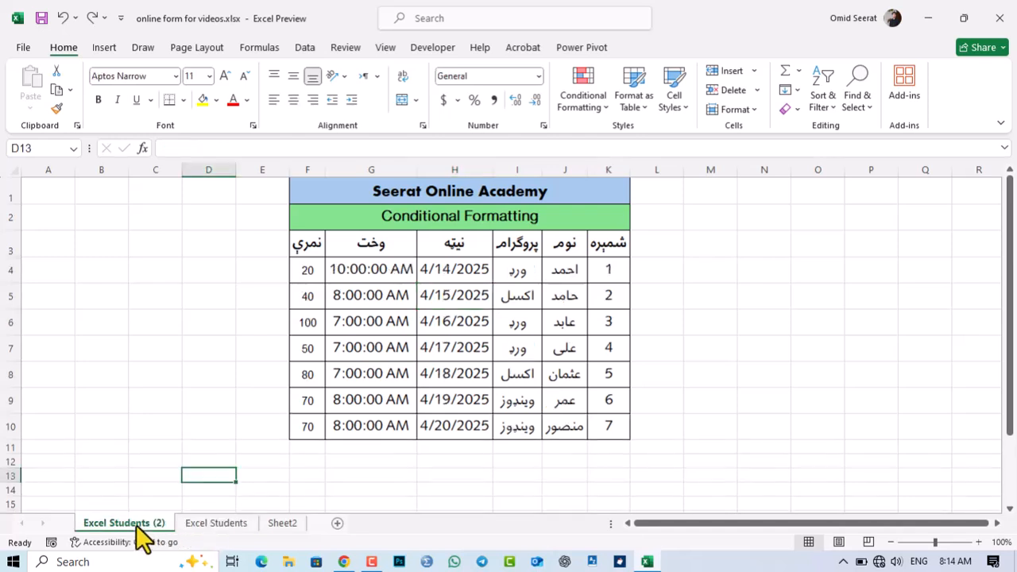
right_click(136, 525)
mouse_move(202, 447)
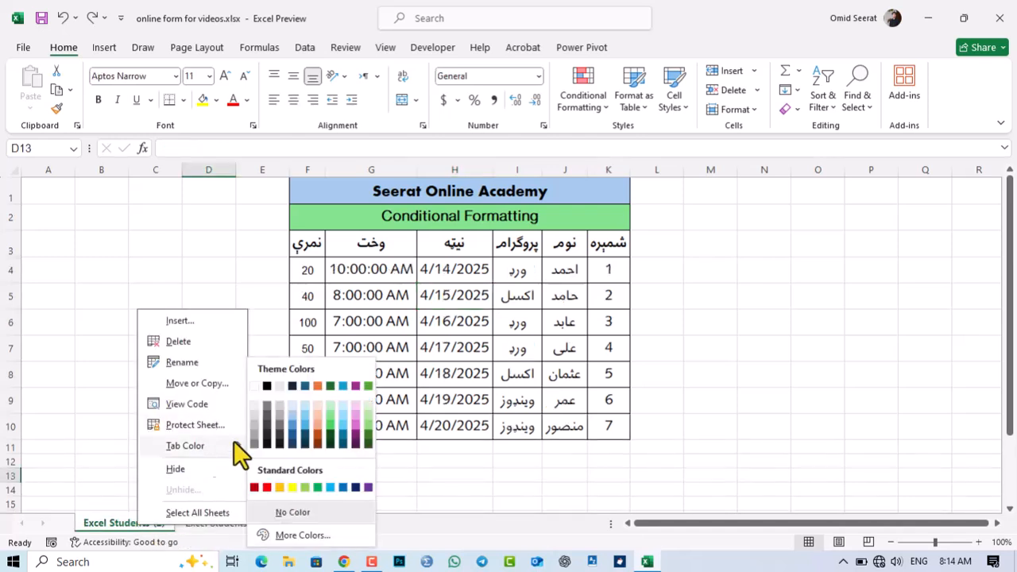
click(268, 489)
Step: Set the sheet tab color of Excel Students to the standard blue
click(213, 528)
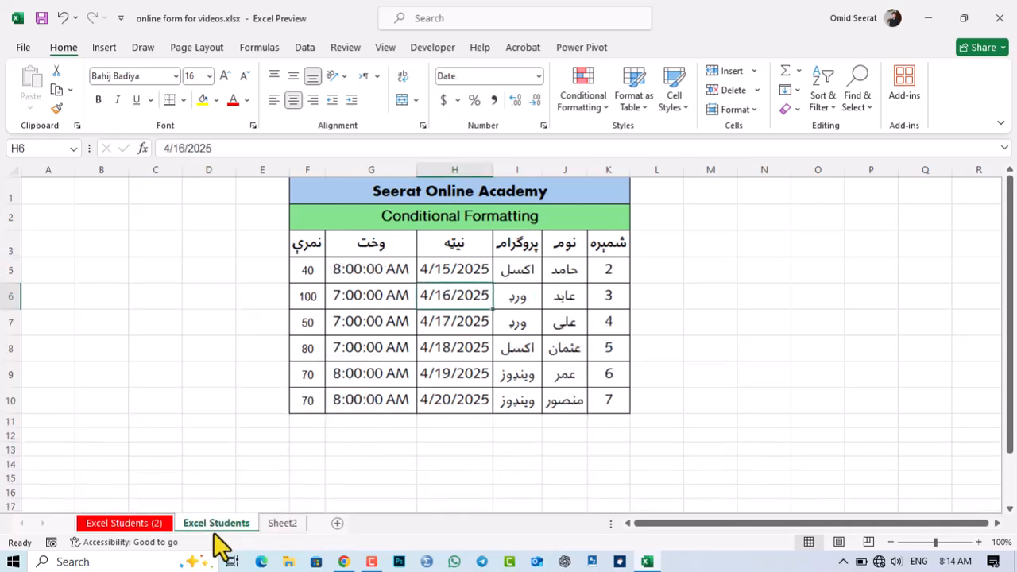
right_click(213, 528)
mouse_move(307, 445)
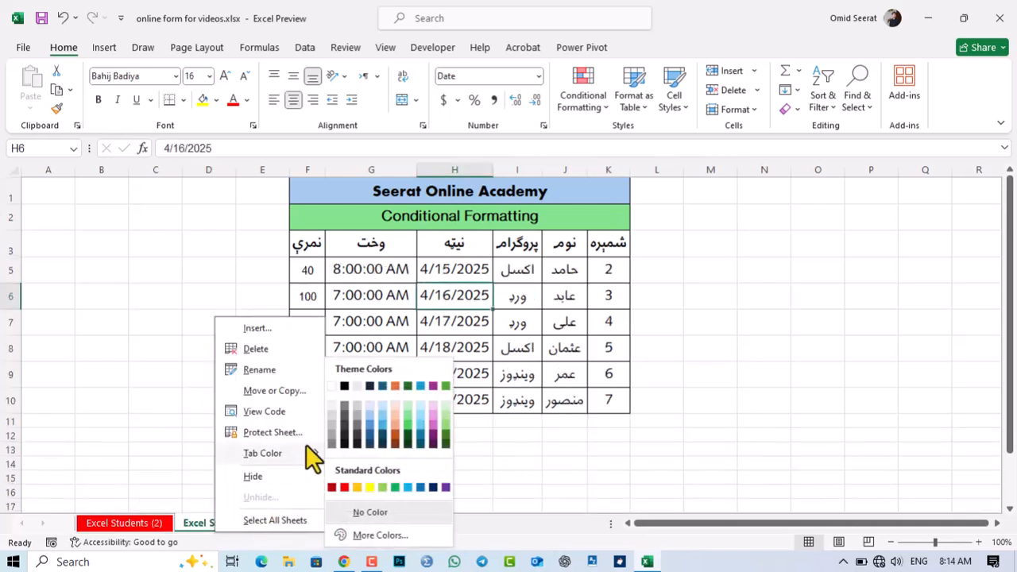
click(420, 487)
Step: Set the sheet tab color of Sheet2 to a dark orange theme color
click(286, 526)
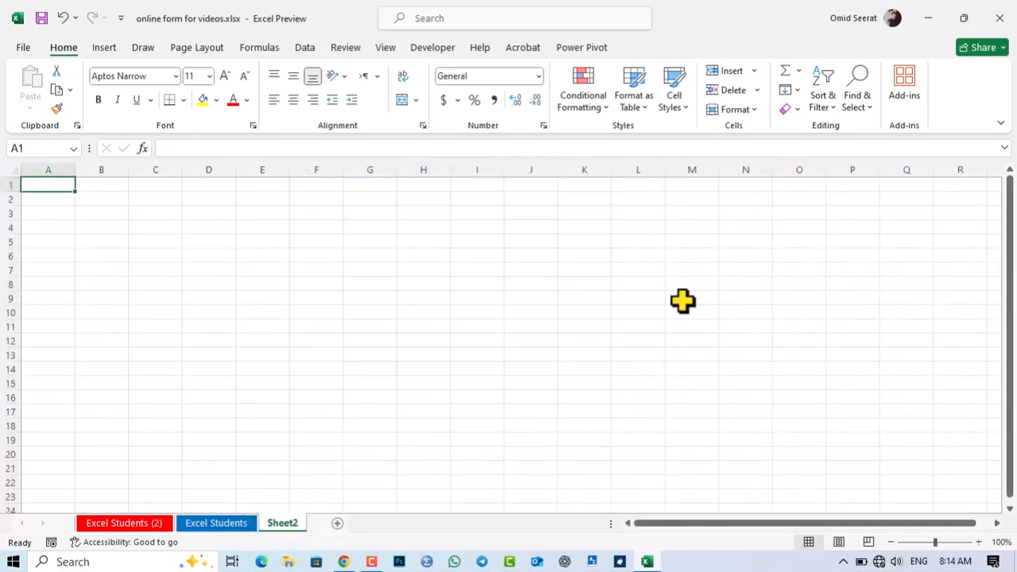
click(750, 114)
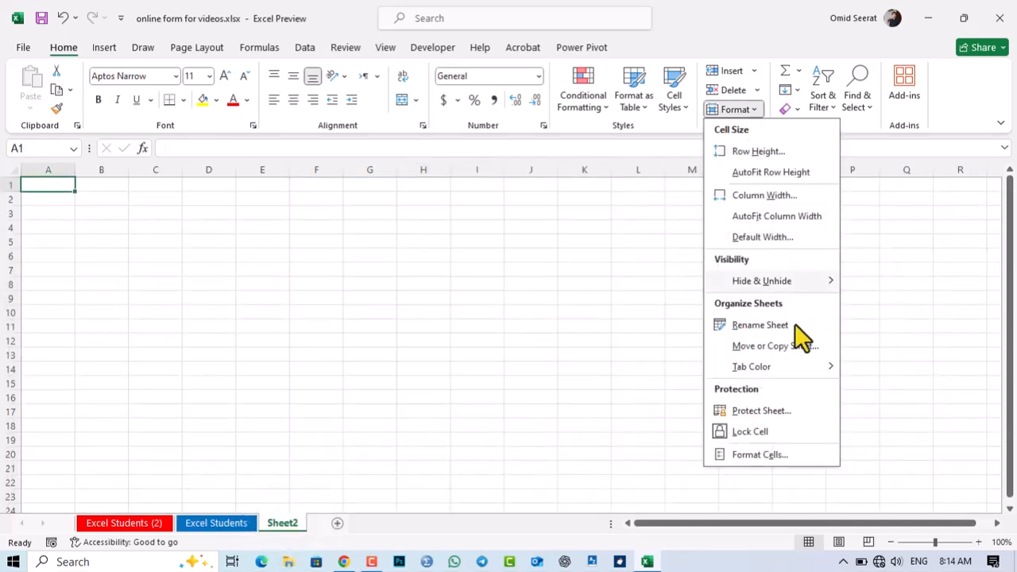
mouse_move(772, 368)
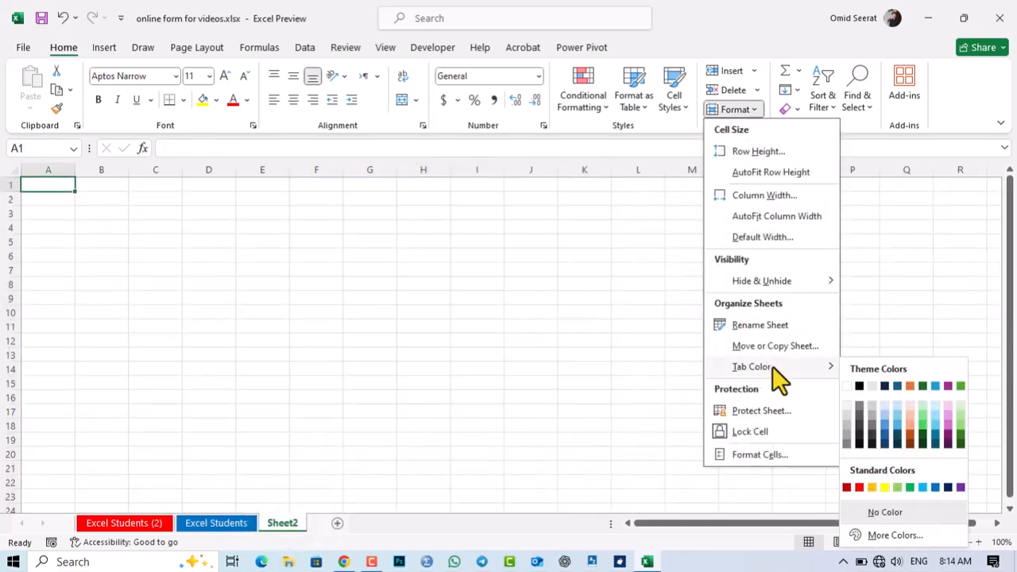
click(915, 435)
Step: Check the colors of all three sheet tabs by switching between the worksheets
click(231, 526)
click(159, 526)
click(239, 524)
click(271, 526)
click(159, 527)
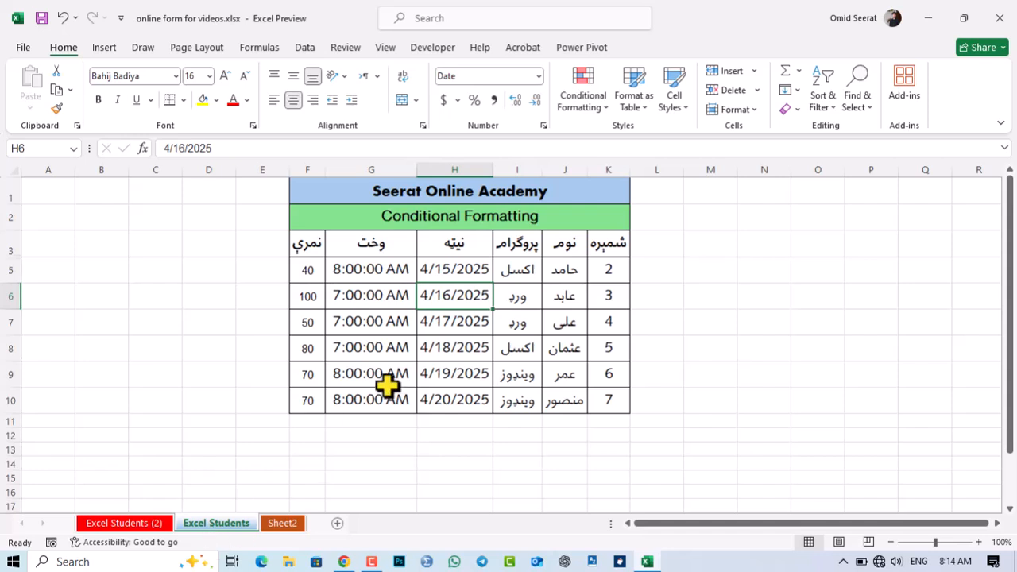
Step: Protect the Excel Students sheet, entering and confirming the protection password
click(531, 294)
click(744, 111)
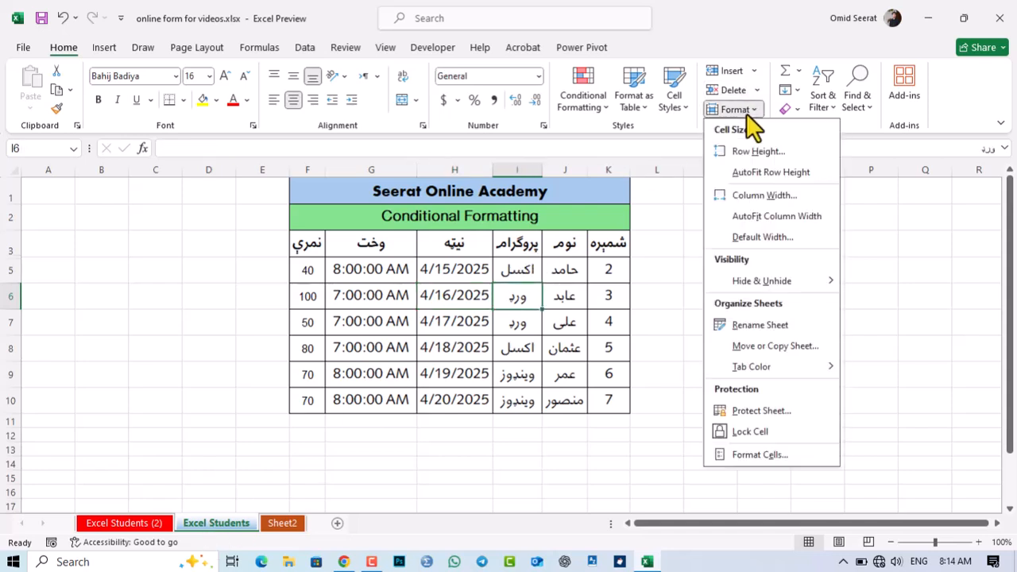
click(759, 412)
text(1)
key(Return)
text(1)
key(Return)
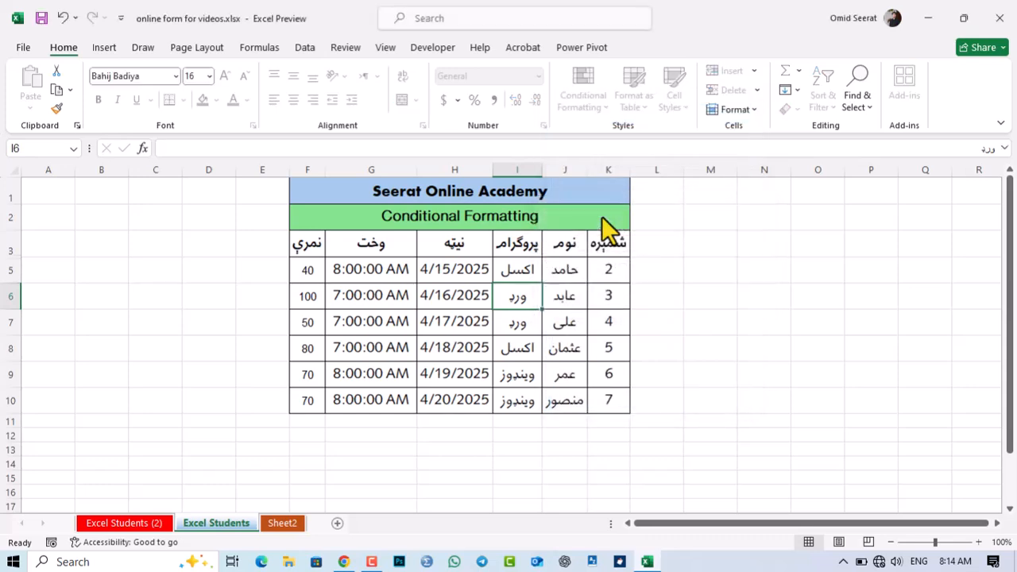
Step: Try to edit cells I5 and N5 on the protected Excel Students sheet
double_click(533, 258)
key(Return)
double_click(533, 259)
click(507, 328)
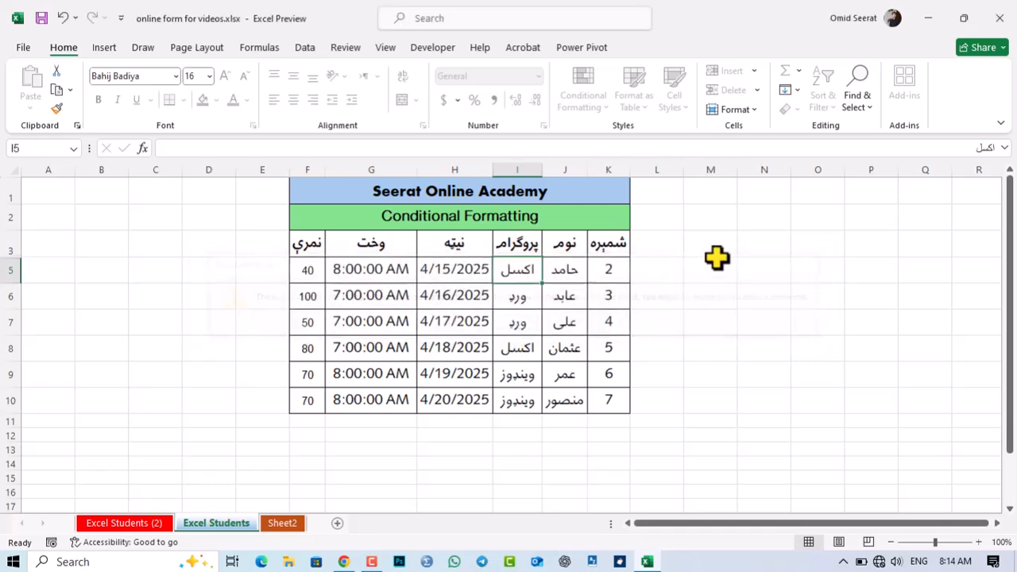
double_click(738, 266)
key(Return)
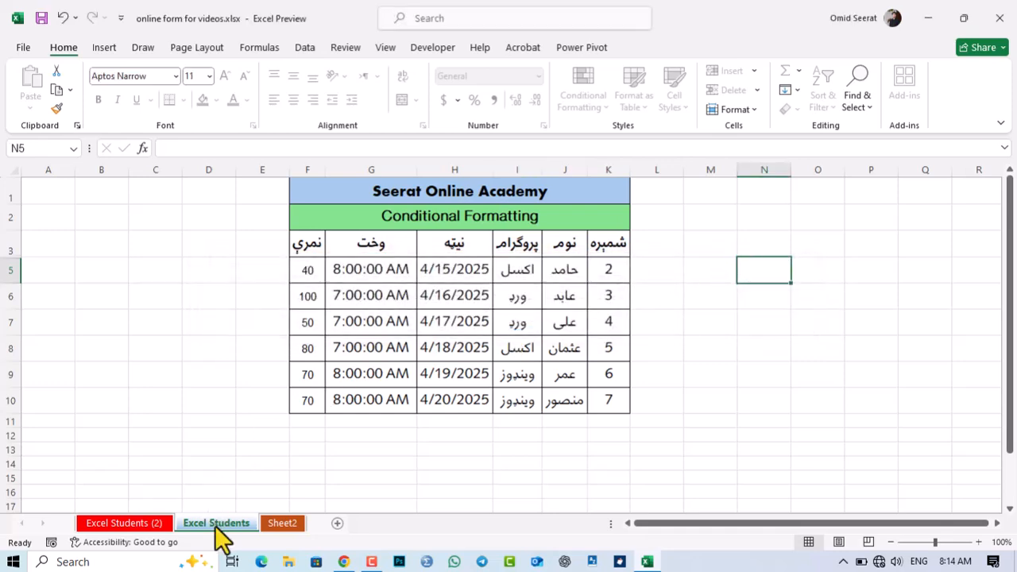
Step: Enter the sample texts we, fasd, fasd, sd, fad and sd down column H of Sheet2, starting at H12
click(287, 526)
click(446, 339)
text(we fasd fasd sd fad)
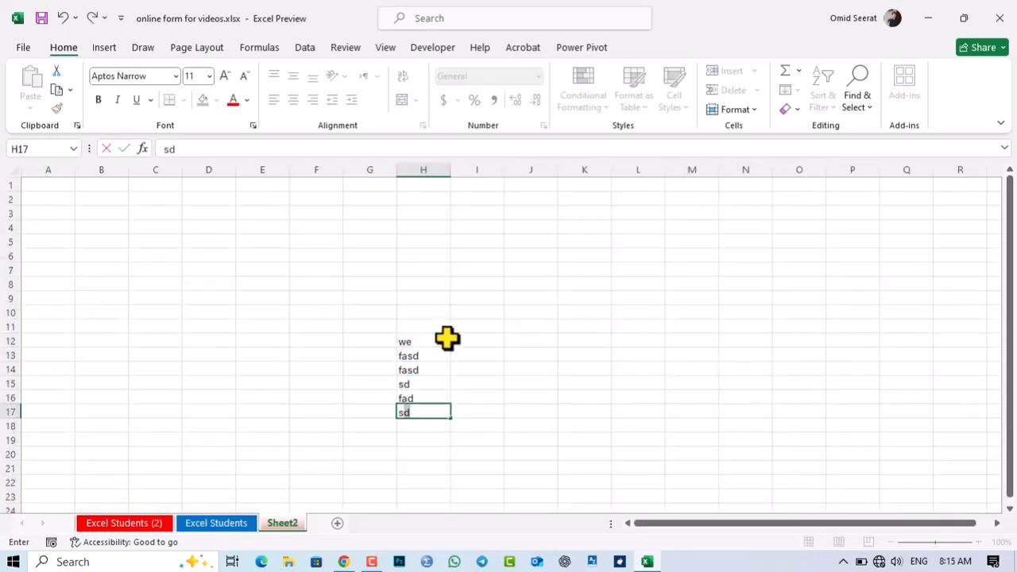
Step: Enter the sample texts ad, fa, sd and fasd in cells M4 to M7 of Excel Students (2)
click(124, 523)
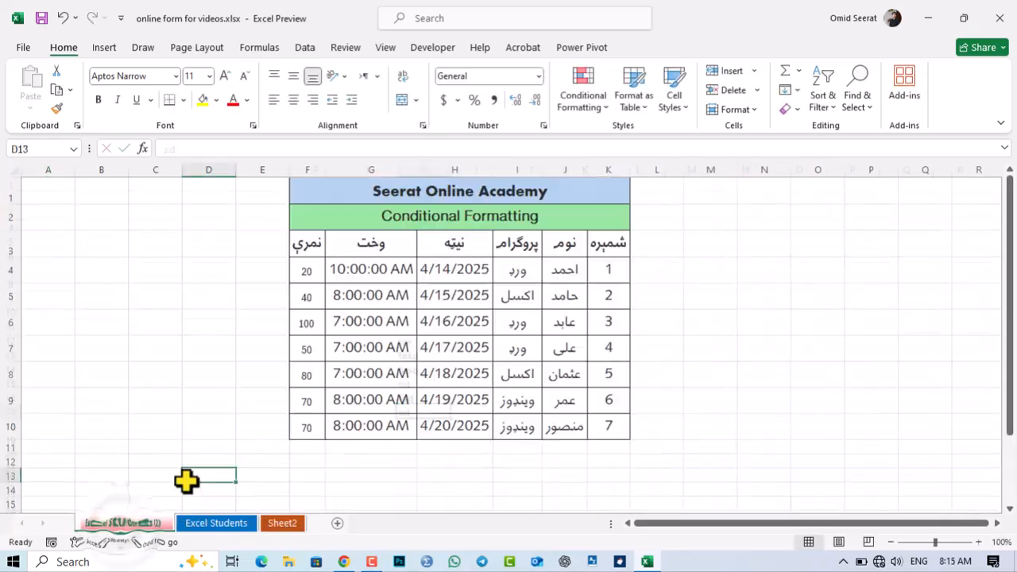
click(690, 260)
text(ad fa sd fasd)
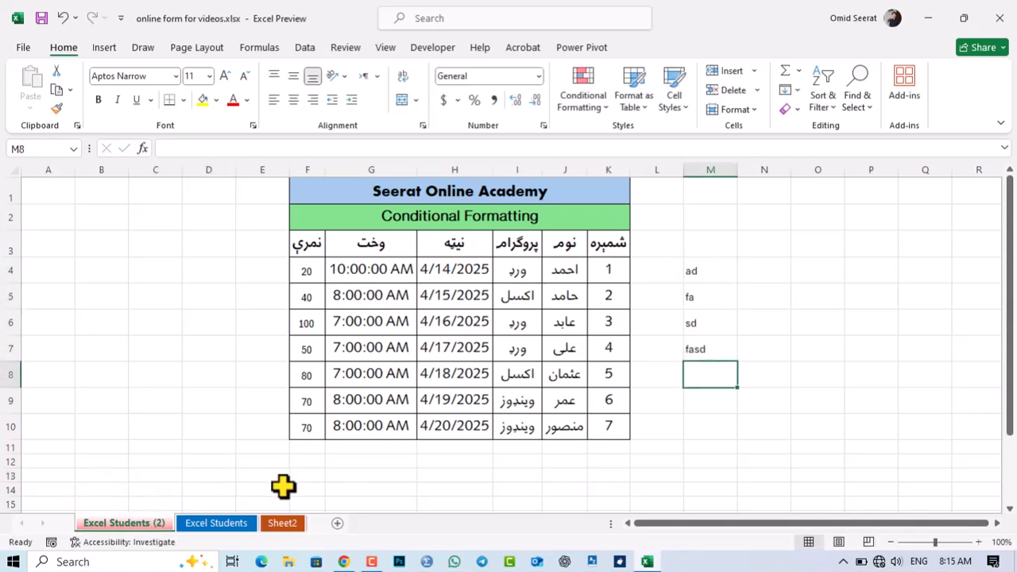
Step: Unprotect the Excel Students sheet by entering its protection password
click(227, 524)
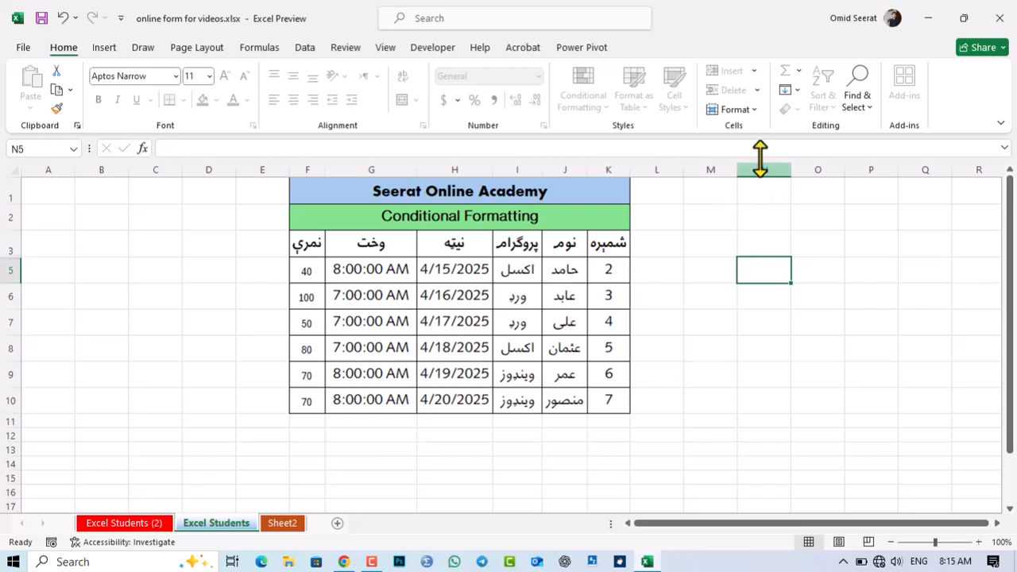
click(752, 110)
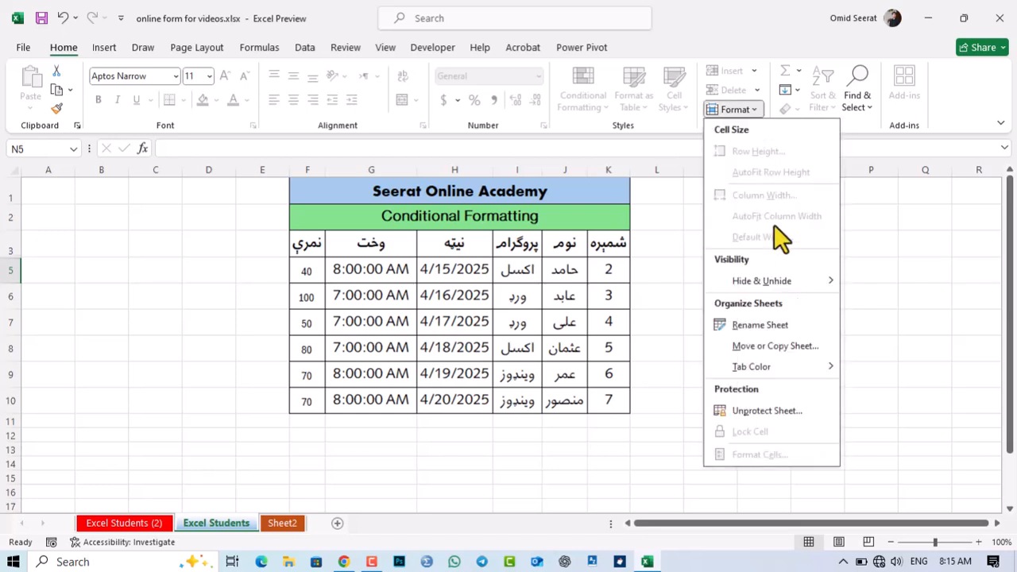
click(759, 413)
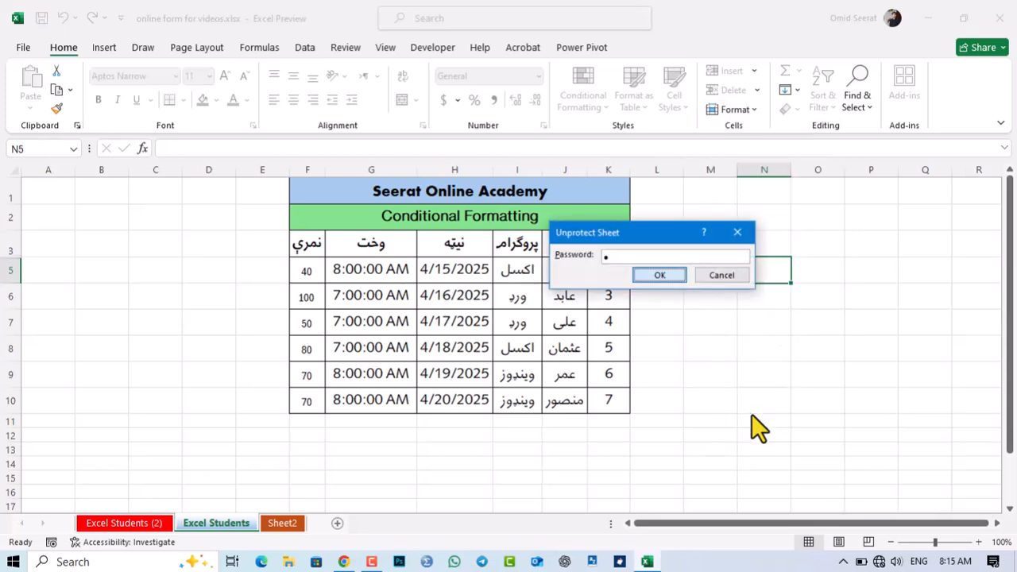
key(Return)
Step: Test editing on the unprotected sheet with short sample entries down column L from L5, and clear L3:L10
click(679, 273)
text(sd)
key(Return)
text(s)
key(Return)
text(fs)
key(Return)
text(df)
key(Return)
text(sd sd)
drag(657, 236, 666, 393)
key(Delete)
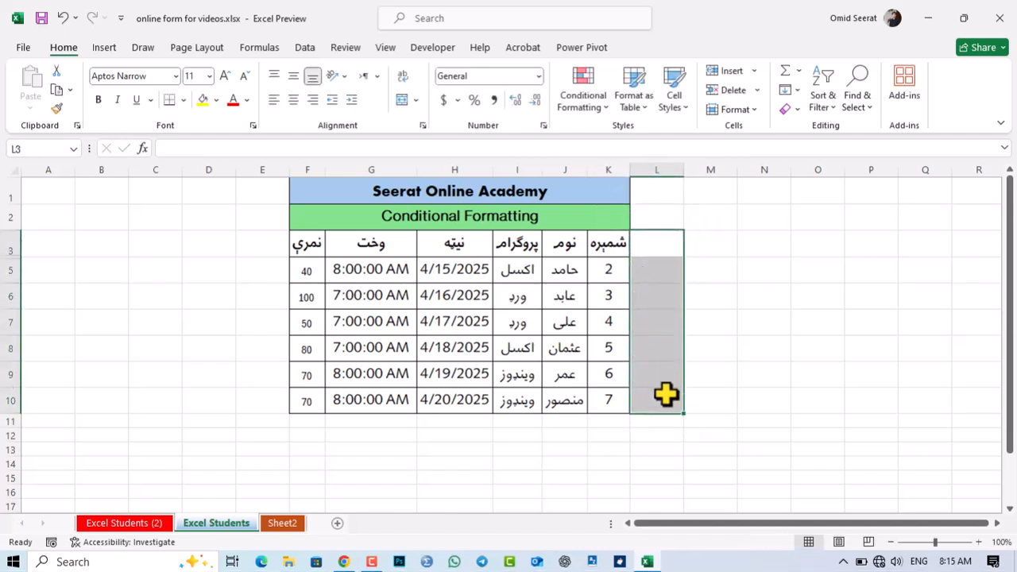
Step: Examine the Protect Sheet and Lock Cell options, along with the table range and blank cells on Excel Students
click(747, 109)
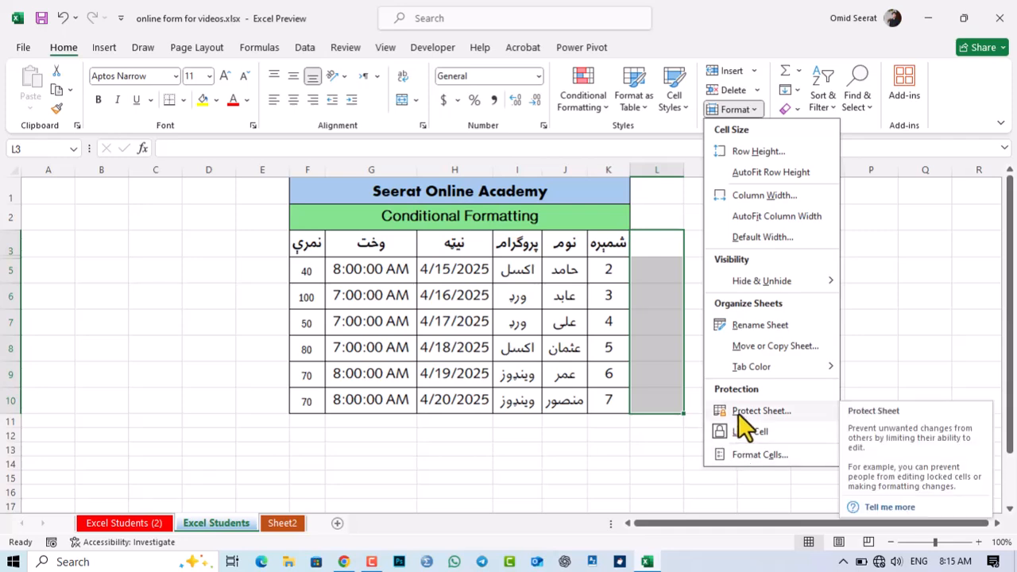
click(639, 360)
click(609, 356)
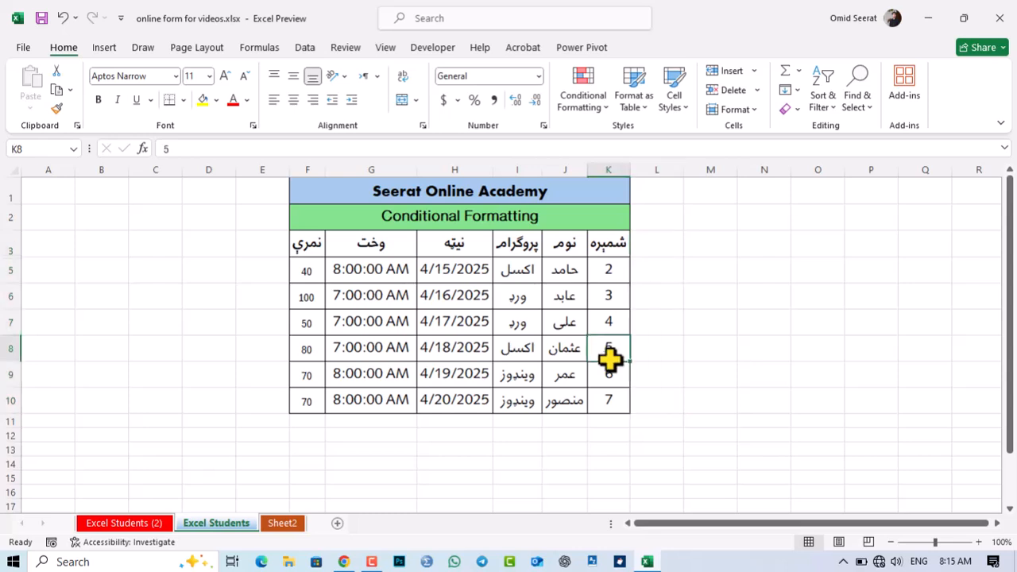
drag(302, 195, 585, 400)
drag(759, 268, 854, 421)
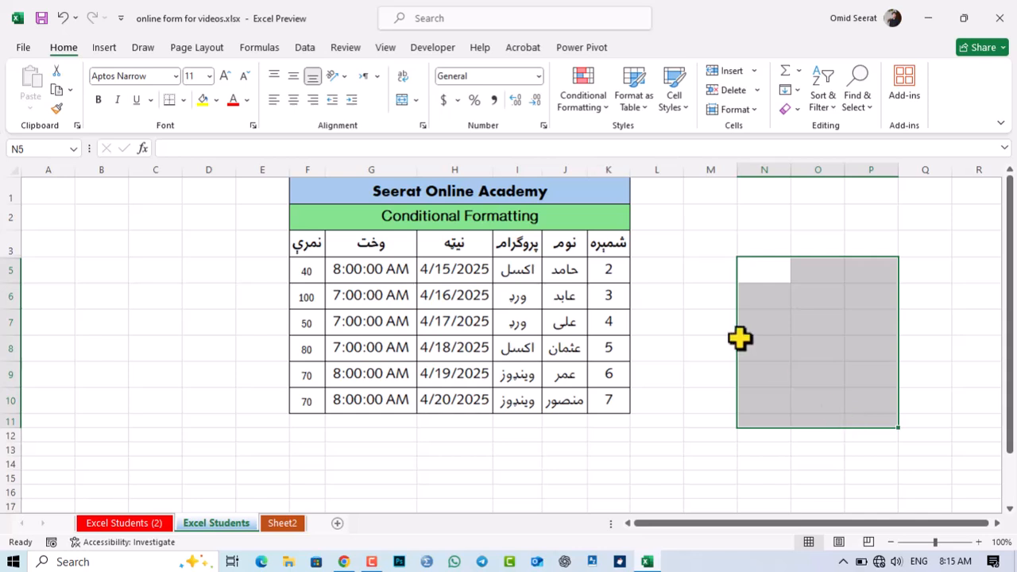
click(706, 322)
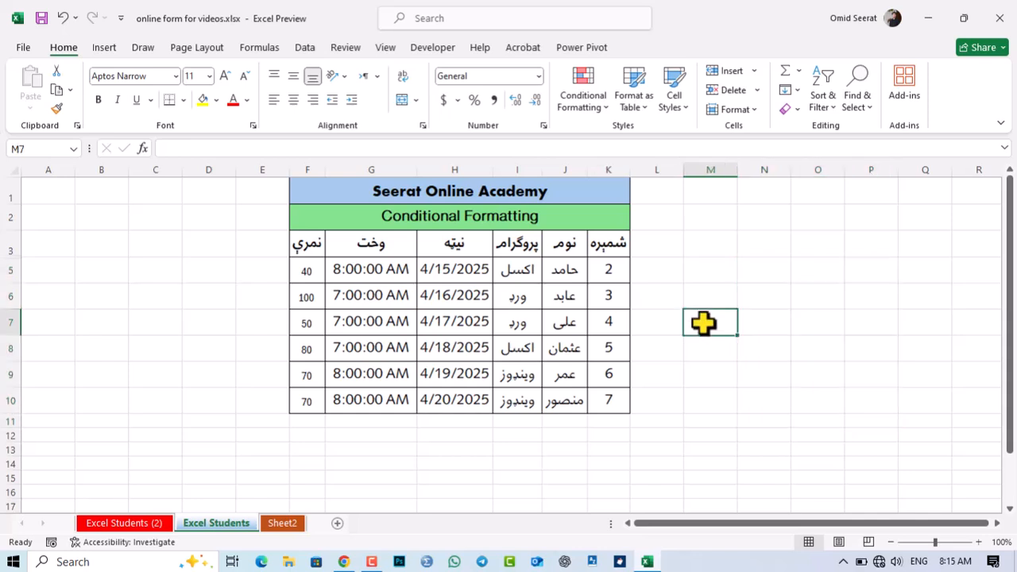
click(732, 110)
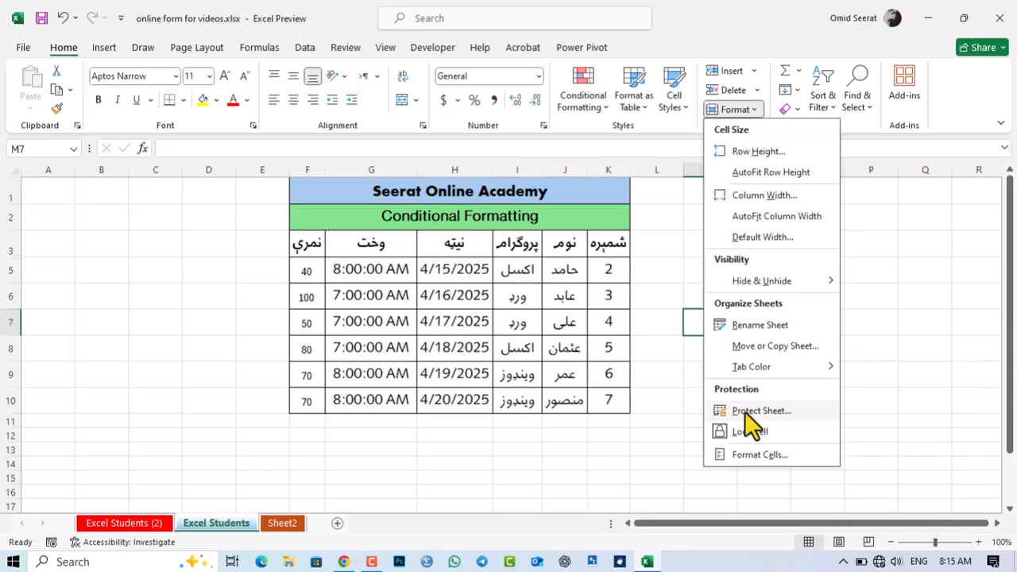
click(646, 398)
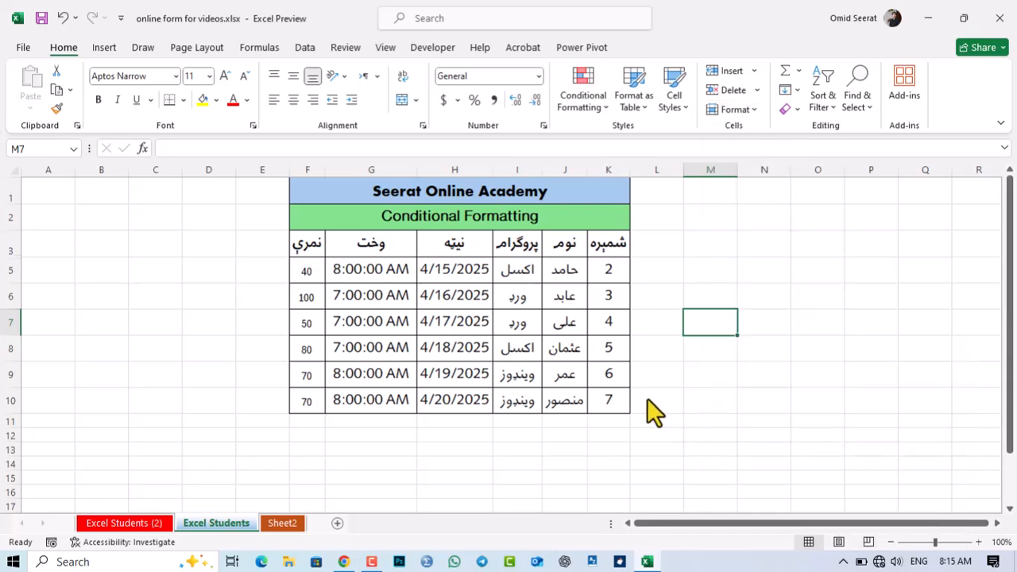
mouse_move(607, 402)
mouse_down()
mouse_move(368, 244)
mouse_move(314, 237)
mouse_up()
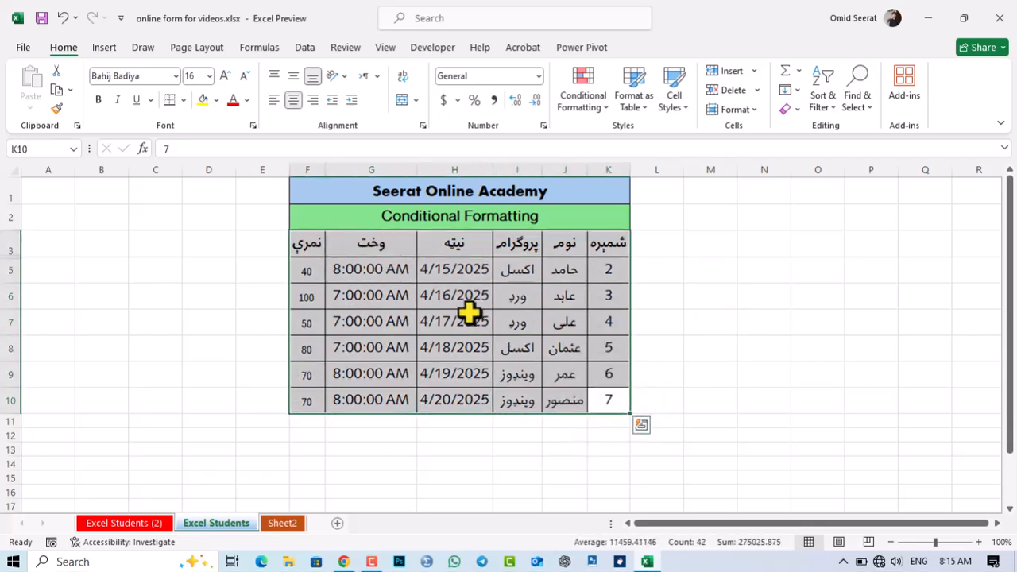
click(747, 319)
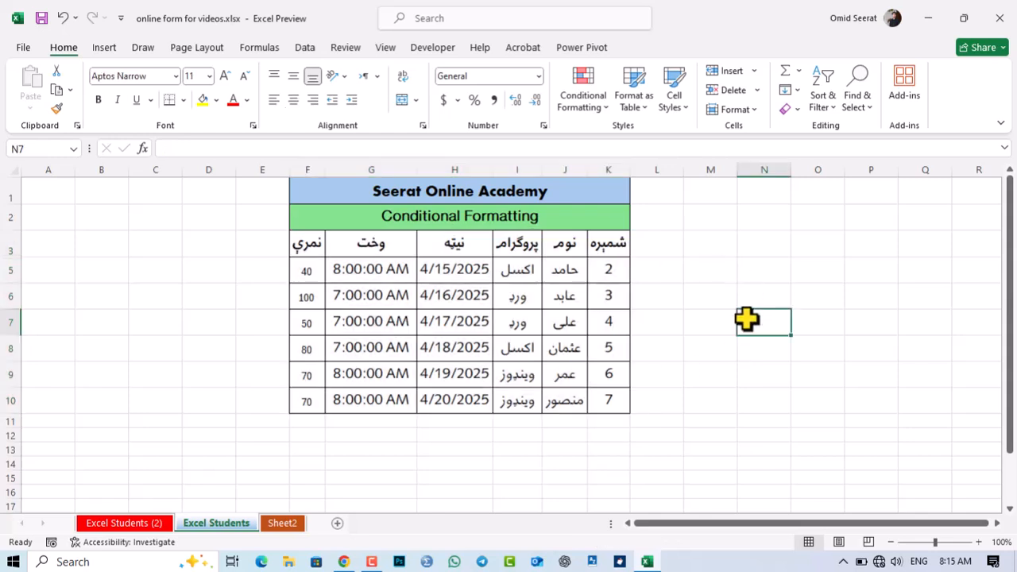
Step: Unlock the table cells F3:K10 on Excel Students so they remain editable under sheet protection
click(754, 112)
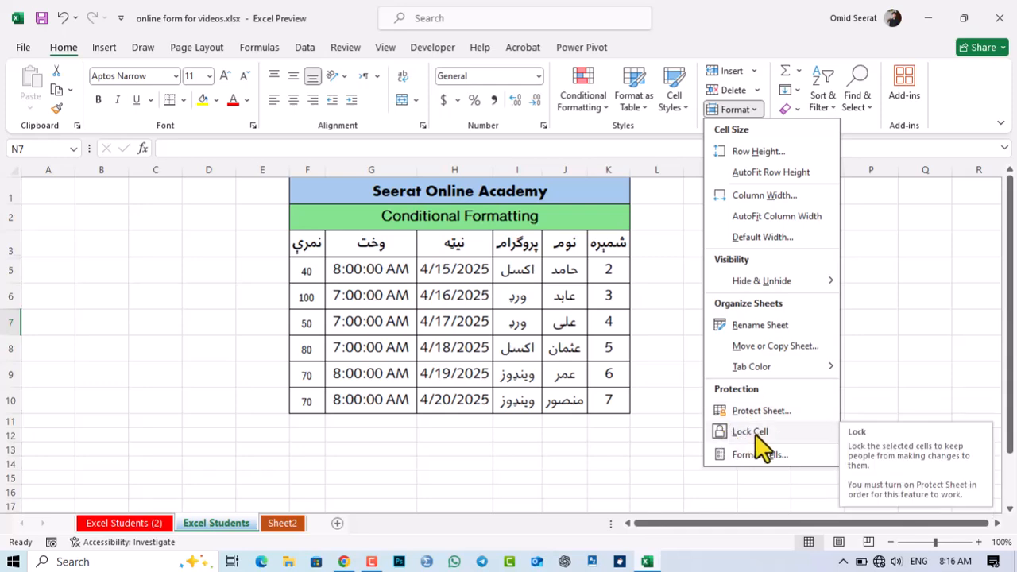
click(541, 424)
drag(304, 243, 617, 408)
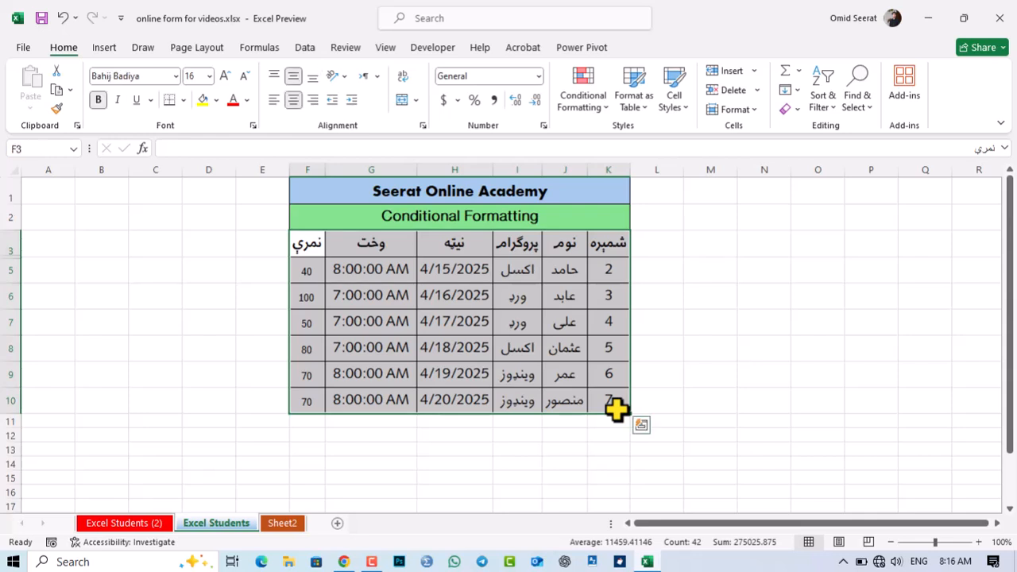
click(752, 112)
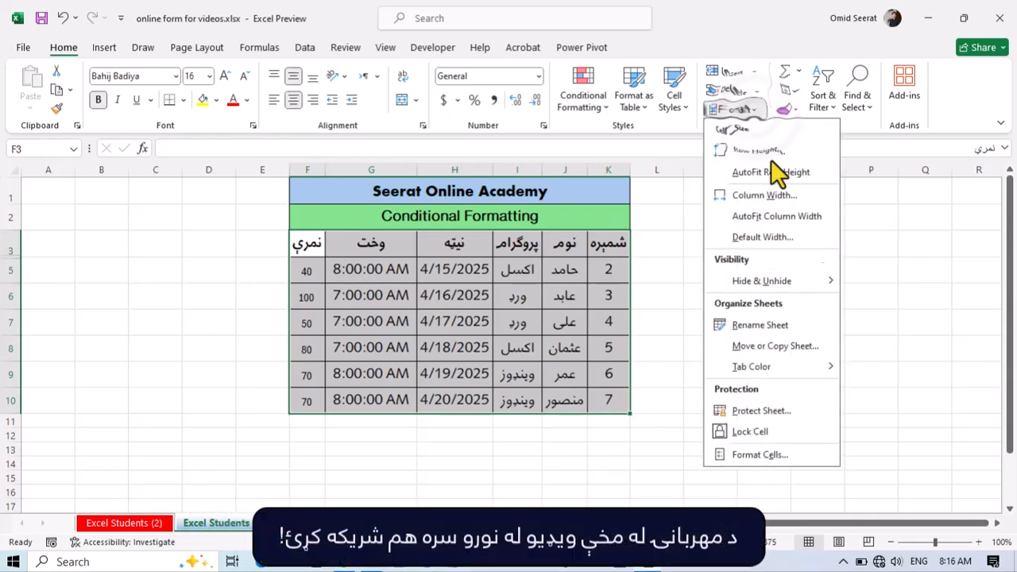
click(747, 431)
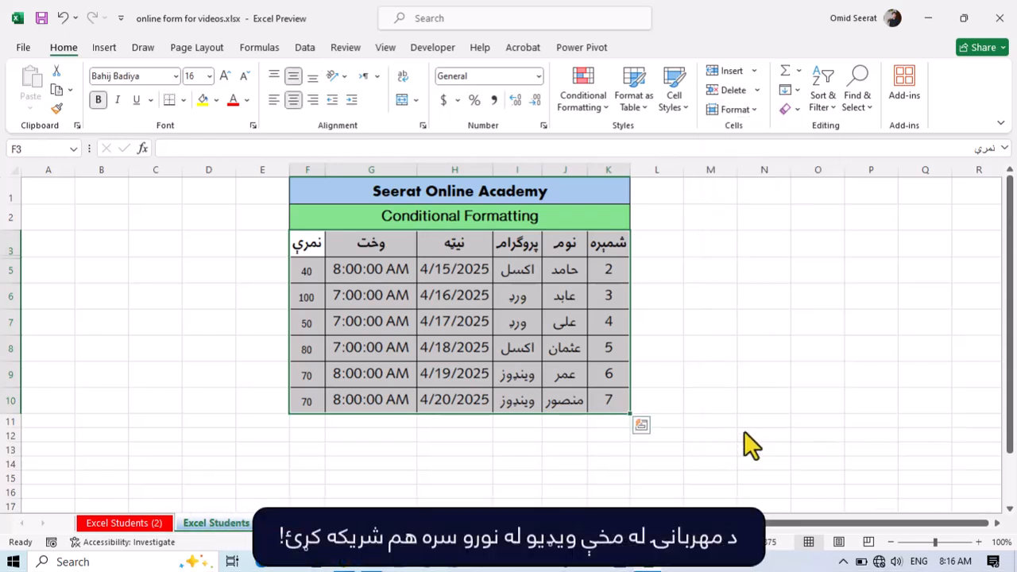
click(707, 270)
Step: Protect the Excel Students sheet with a password, entering and confirming it, while allowing selection of locked and unlocked cells
click(748, 118)
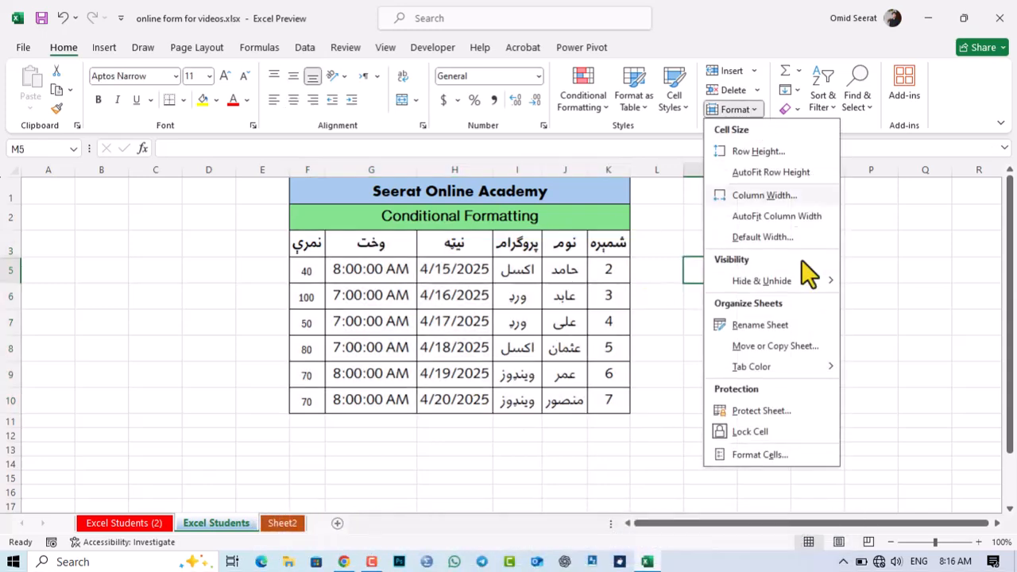
click(755, 411)
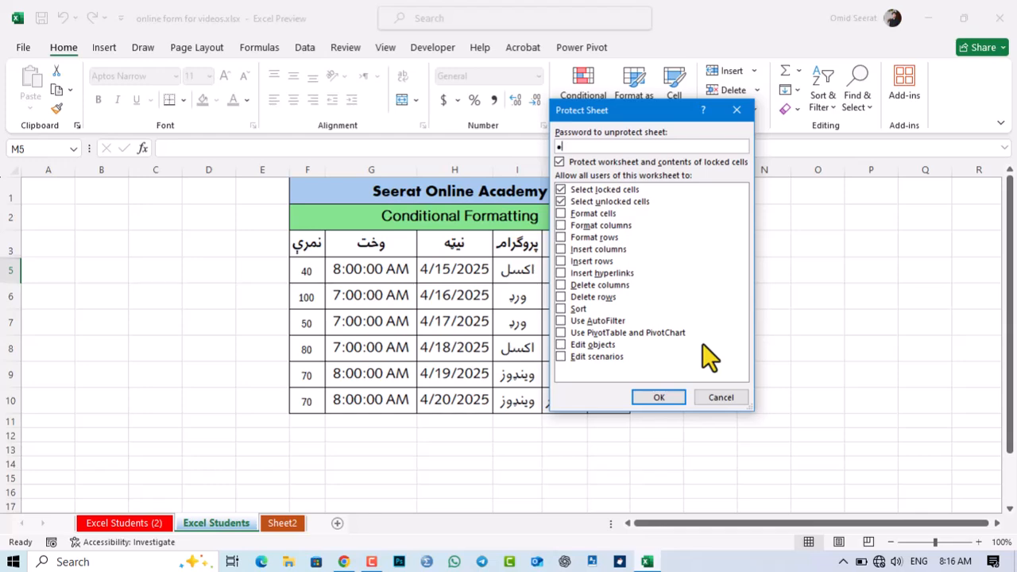
key(Return)
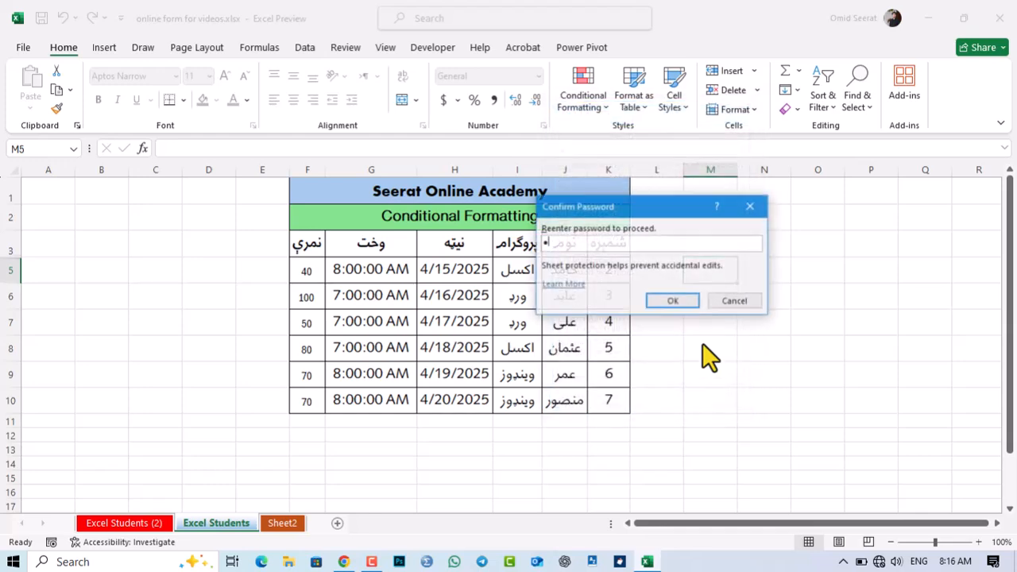
key(Return)
Step: Try to edit the blank locked cell N2 outside the table
click(758, 222)
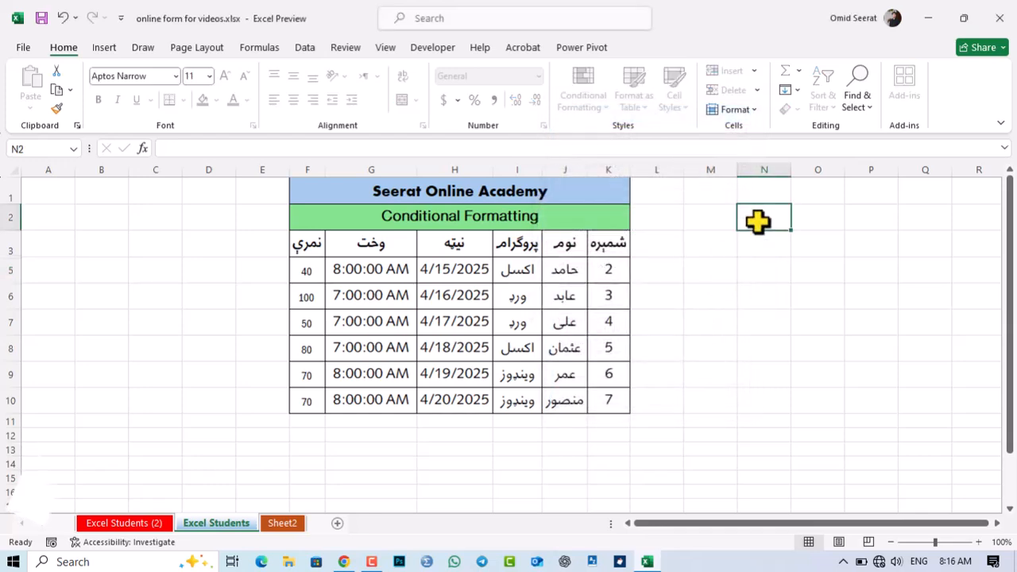
double_click(759, 222)
key(Return)
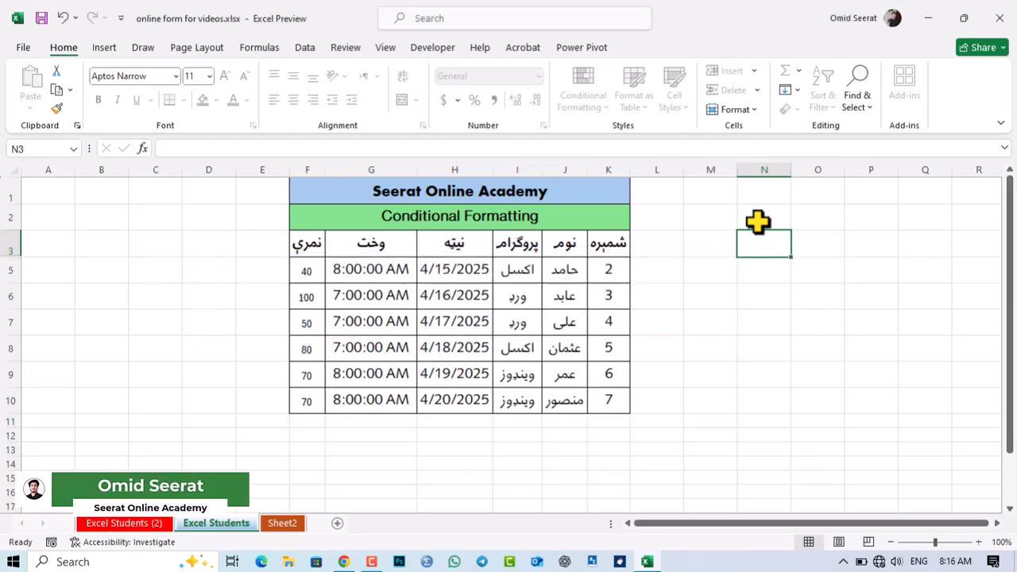
Step: Enter the sample texts alkjdfka, adsf, adsf, sfs, ds and f in the unlocked cells J5 to J10, and try typing below the table
click(563, 274)
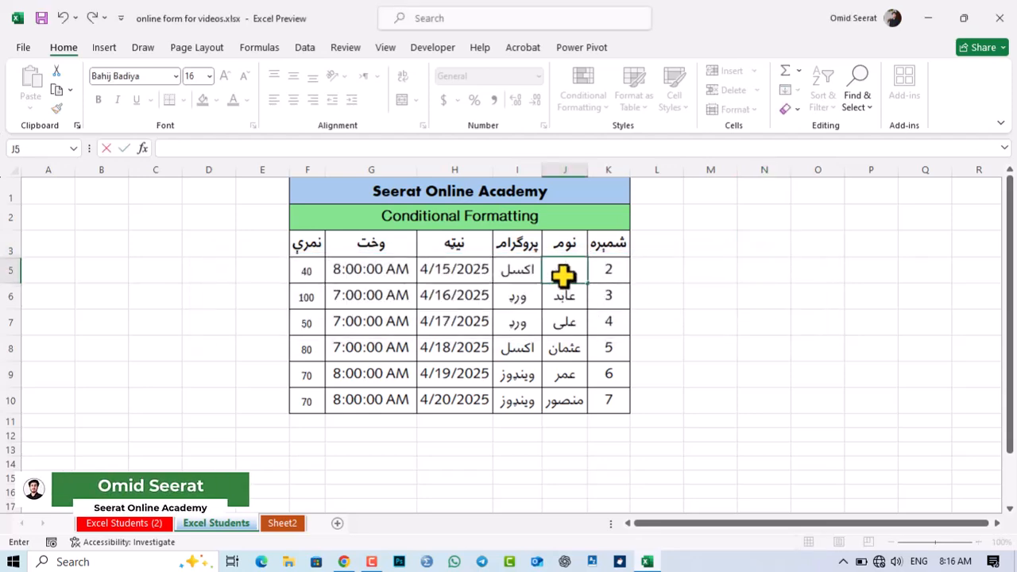
text(alkjdfka)
key(Return)
text(adsf)
key(Return)
text(adsf)
key(Return)
text(sfs)
key(Return)
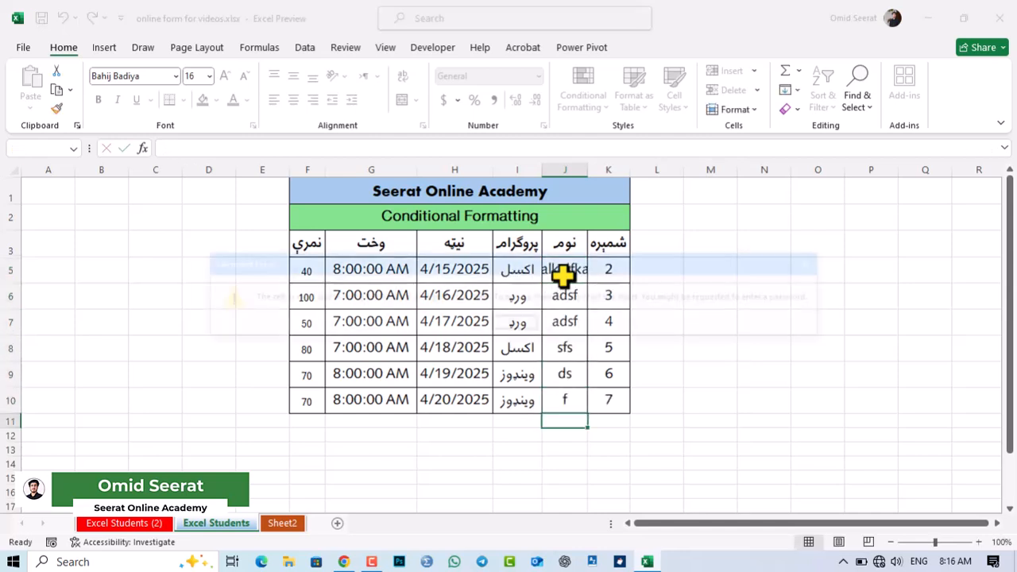
key(Return)
key(Up)
key(Up)
key(Left)
key(Left)
key(Left)
key(Left)
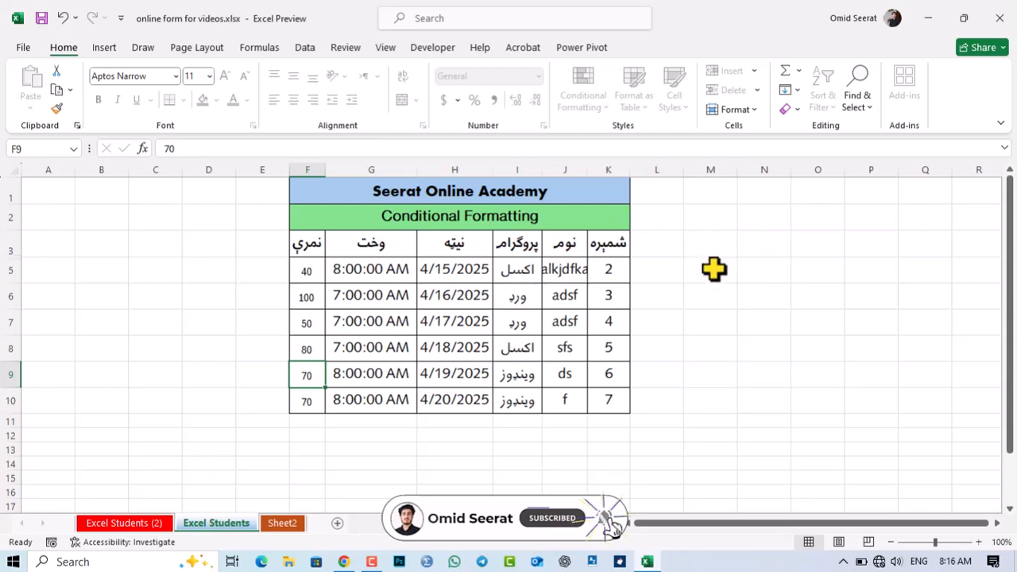
Step: Remove the protection from the Excel Students sheet by entering its password
click(747, 113)
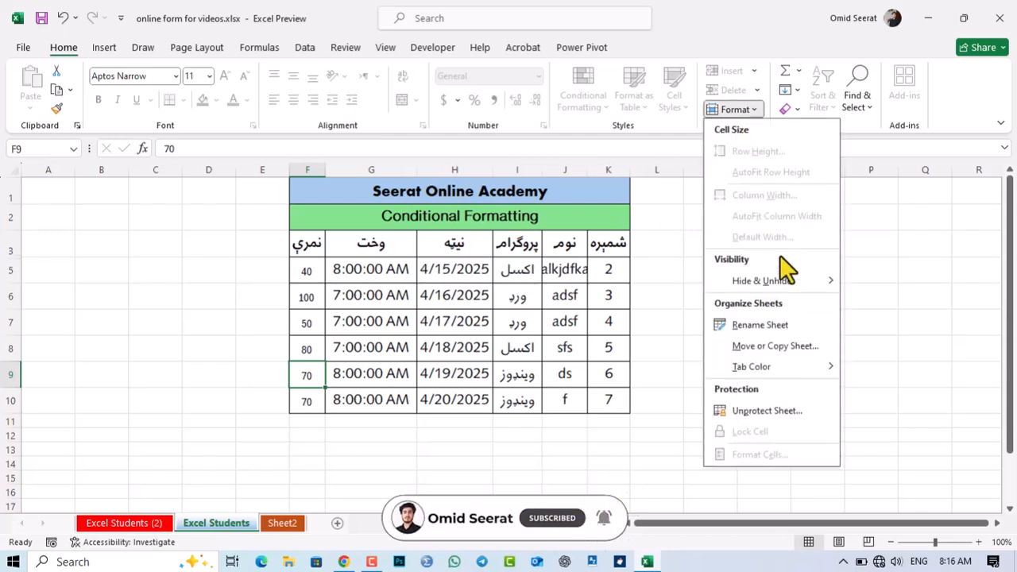
click(768, 409)
key(Return)
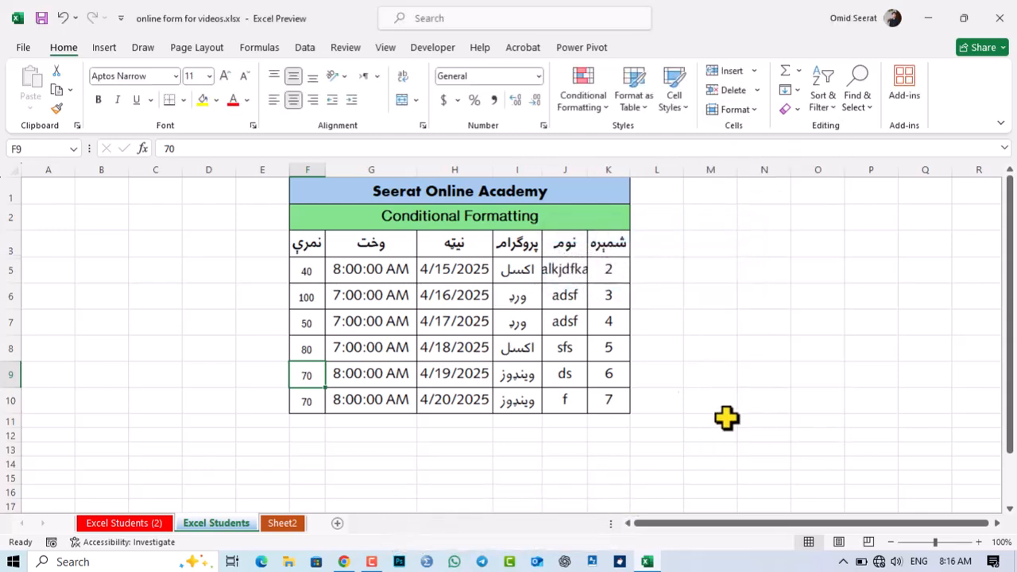
click(744, 111)
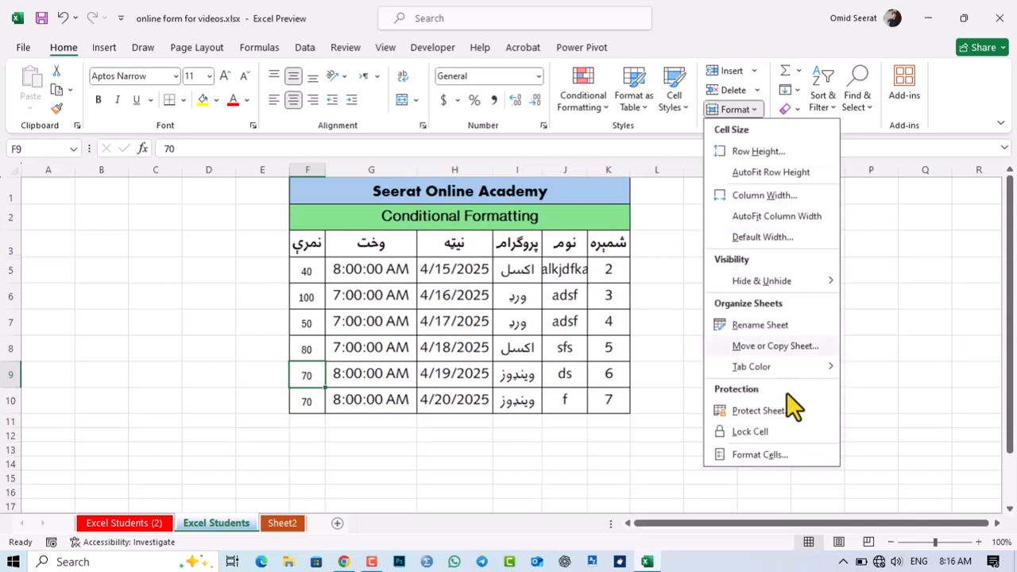
click(648, 347)
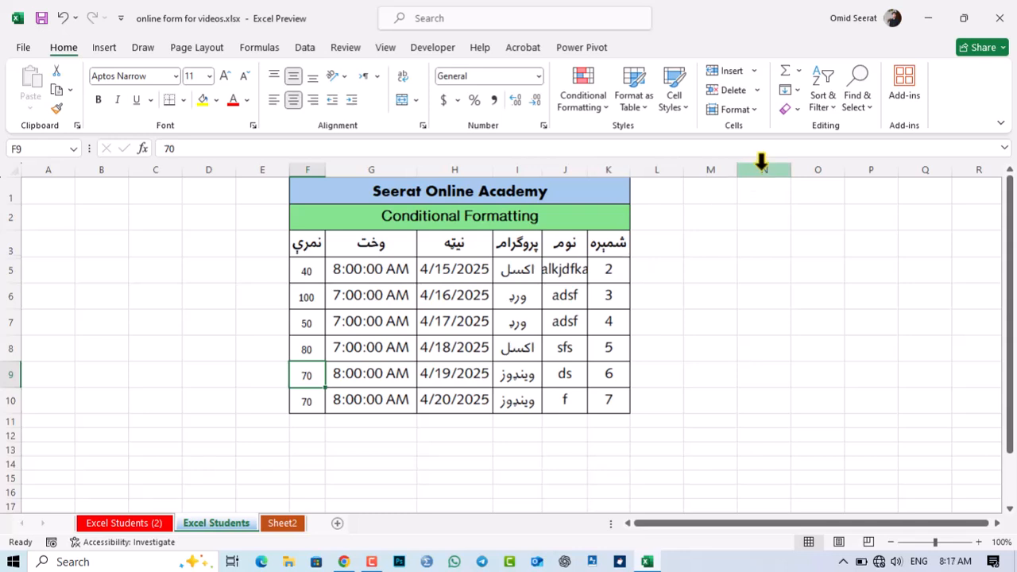
click(798, 69)
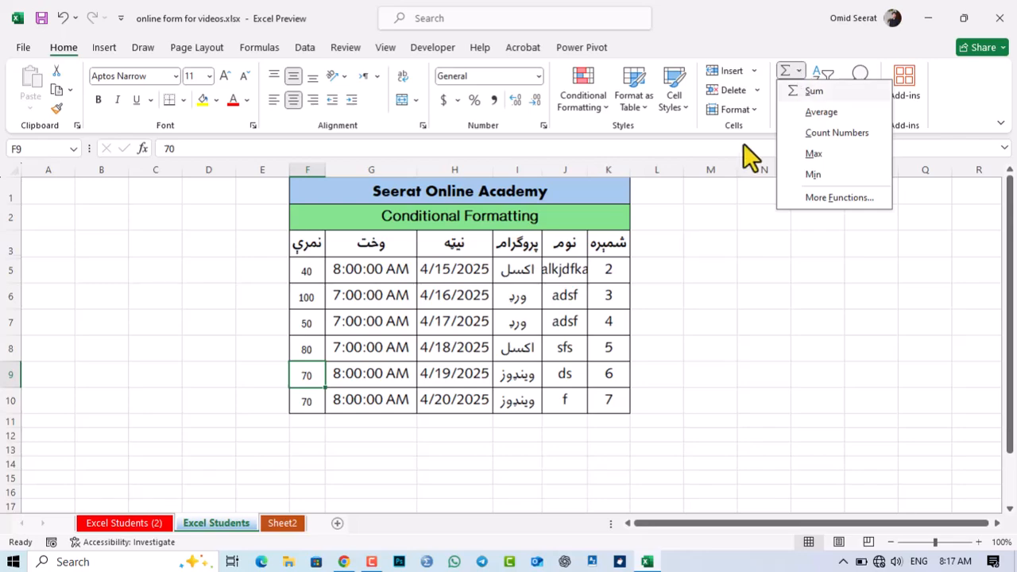
click(689, 229)
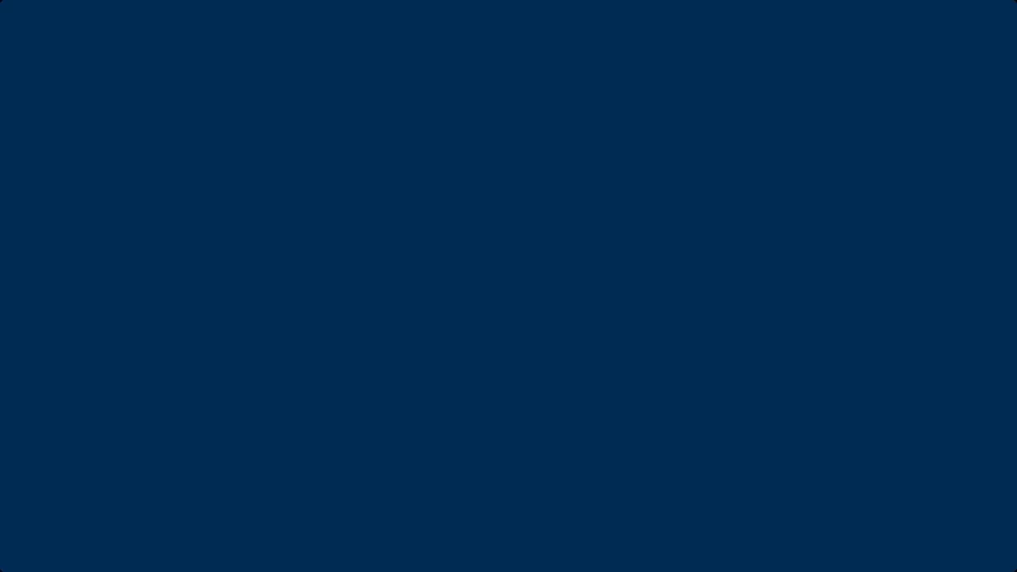